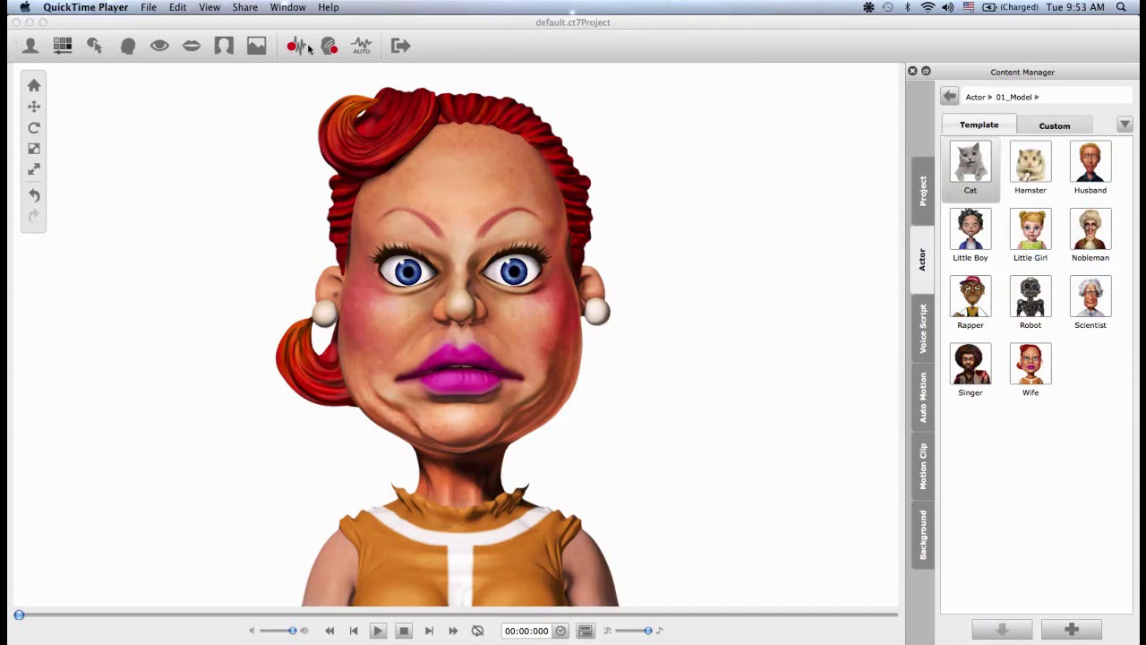
Step: Apply the Seducing practice audio to the red-haired woman, using LipsSync only as default auto motion
{"action": "left_click", "coordinate": [922, 330]}
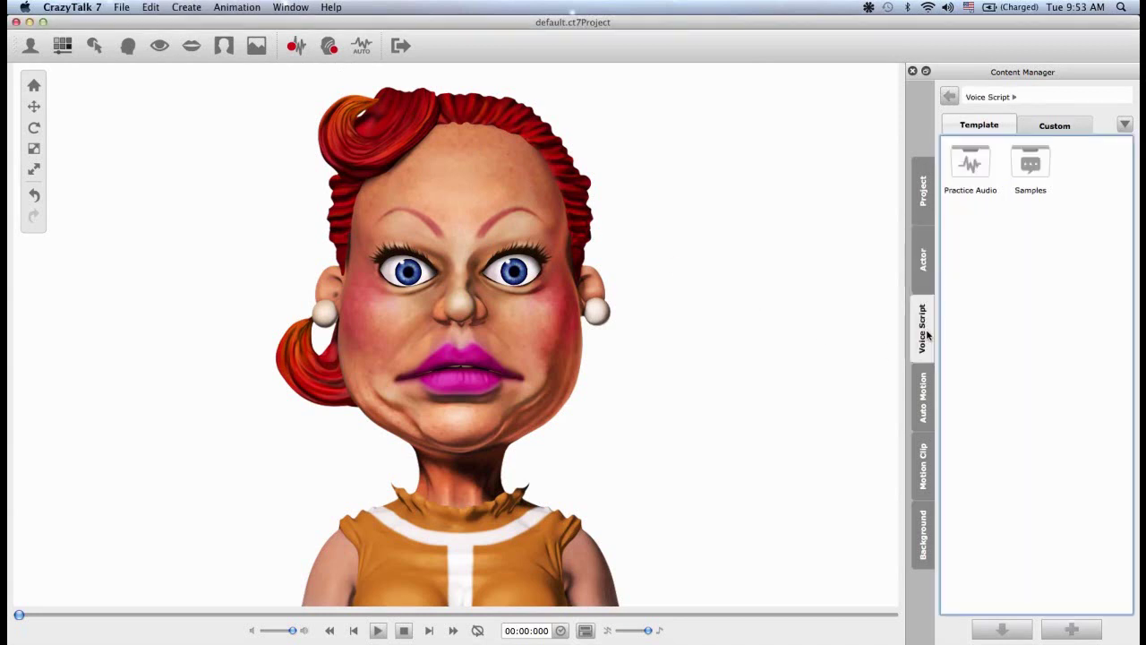
{"action": "double_click", "coordinate": [976, 167]}
{"action": "left_click", "coordinate": [1107, 260]}
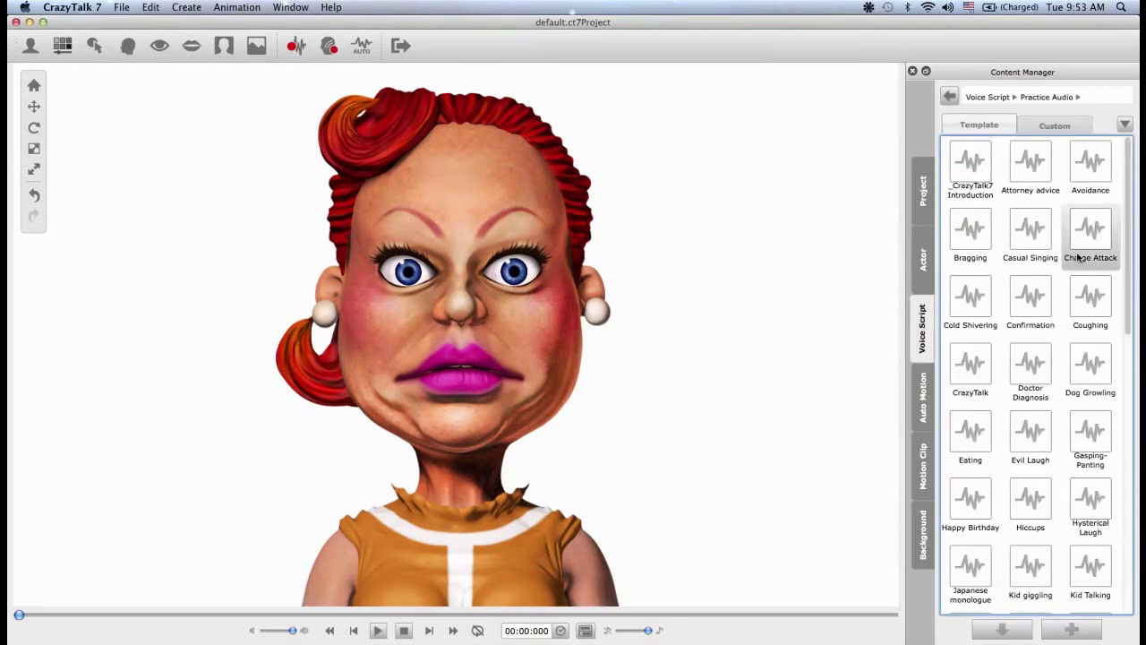
{"action": "left_click_drag", "start_coordinate": [1133, 259], "coordinate": [1088, 452]}
{"action": "double_click", "coordinate": [976, 428]}
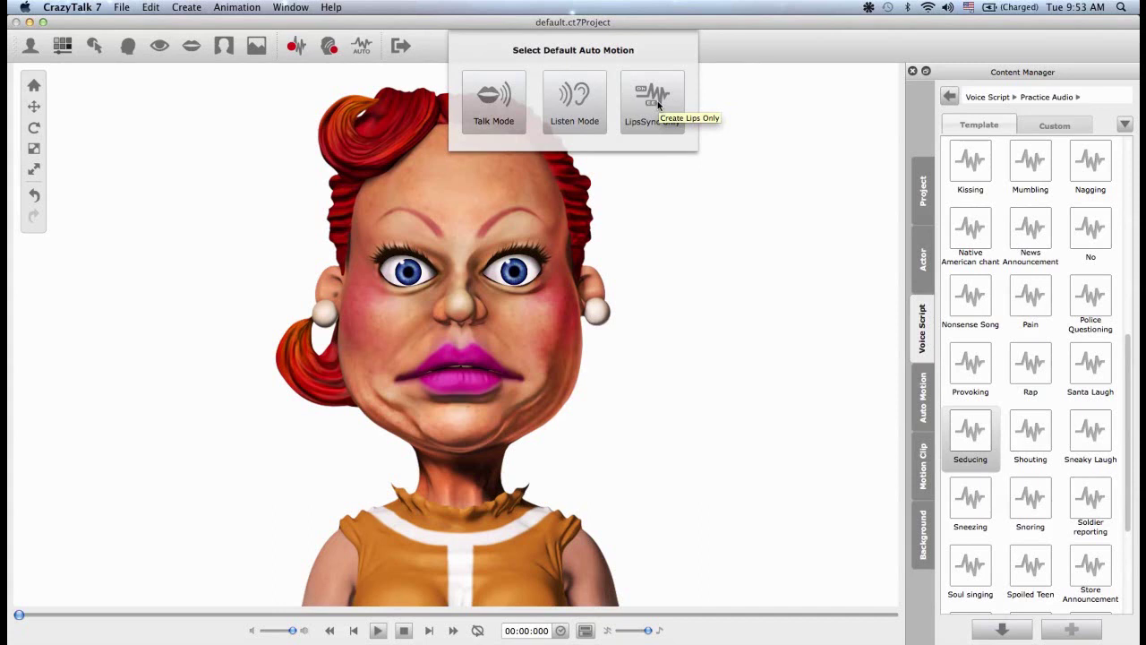
{"action": "left_click", "coordinate": [658, 106]}
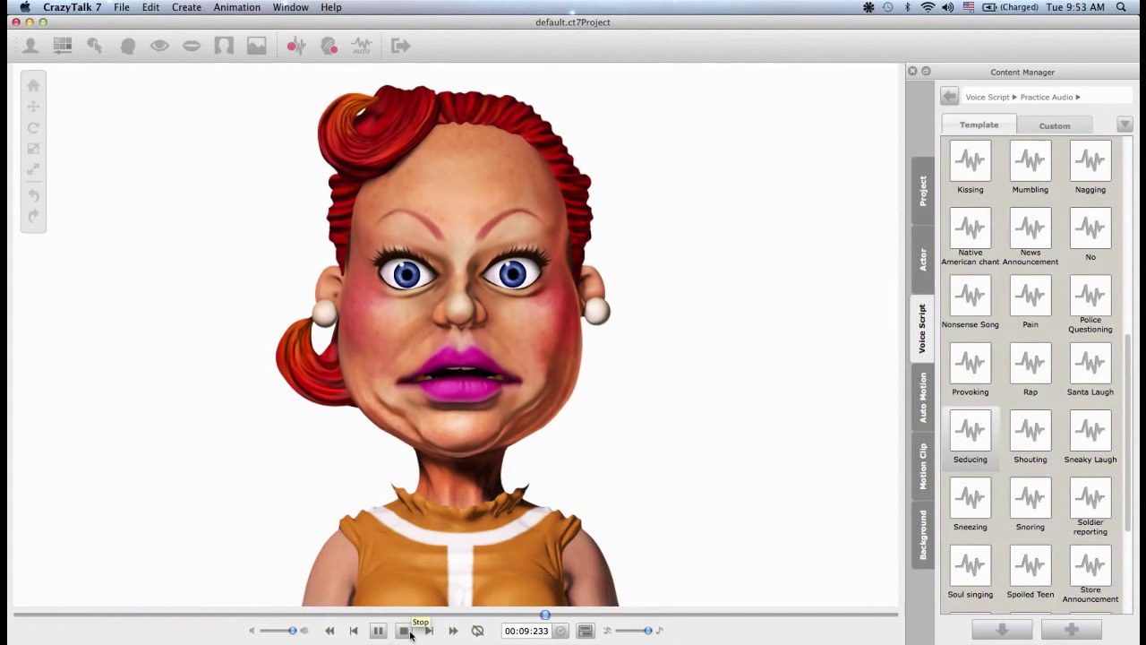
{"action": "left_click", "coordinate": [404, 631]}
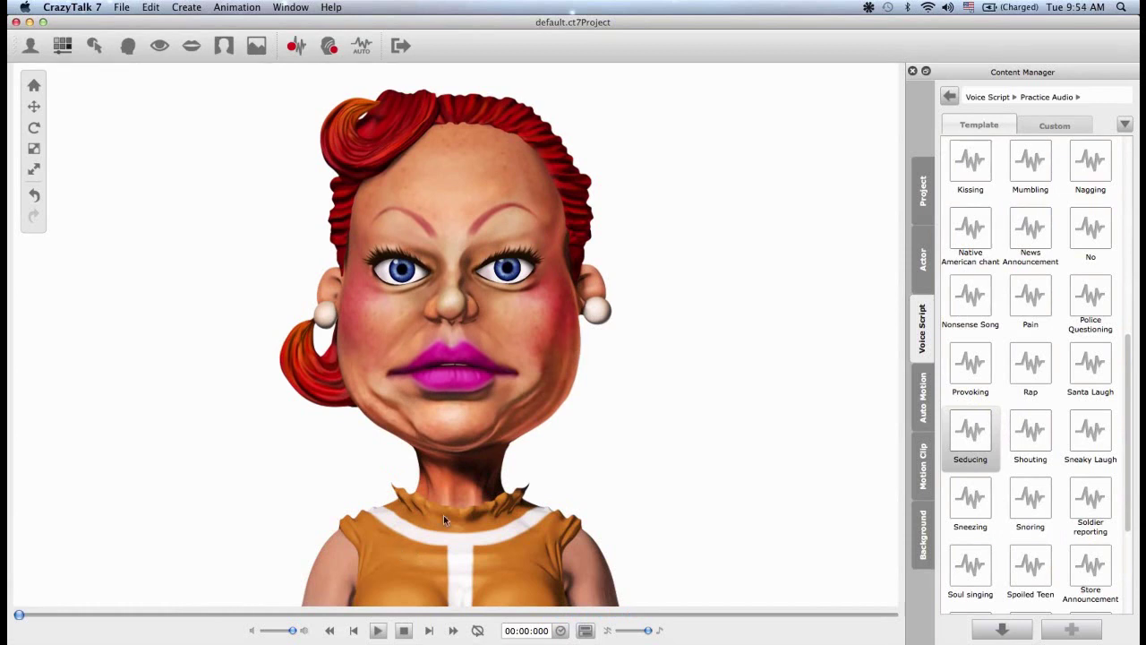
Step: Show the timeline fitted to the whole Seducing audio, briefly revealing then hiding the lip-sync track
{"action": "left_click", "coordinate": [586, 631]}
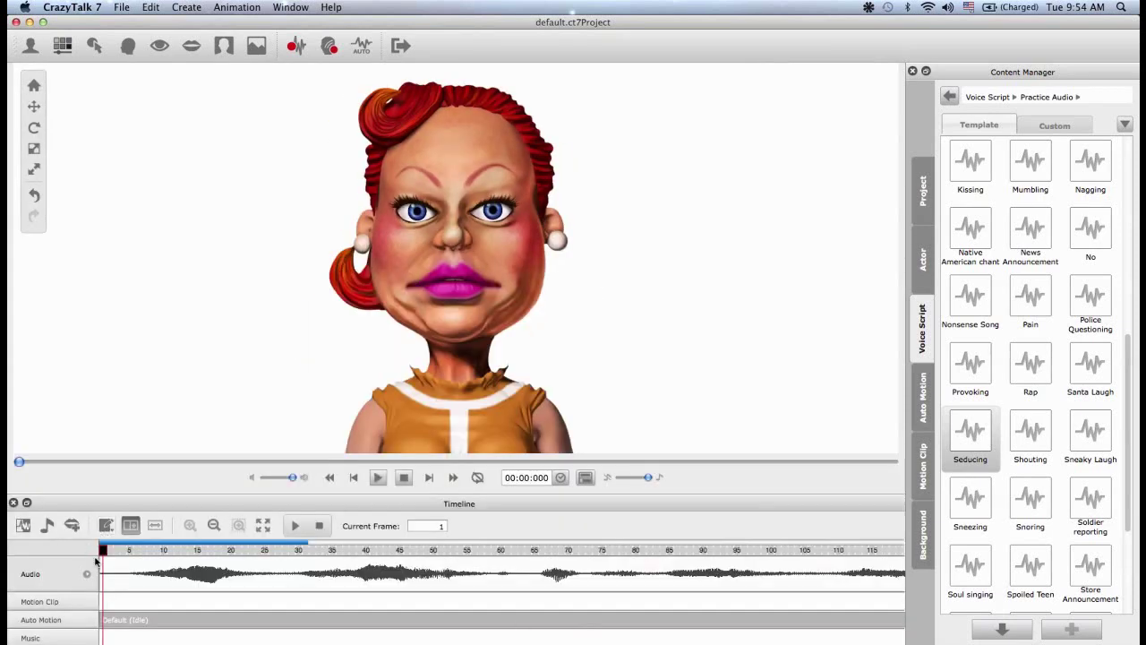
{"action": "left_click", "coordinate": [262, 526]}
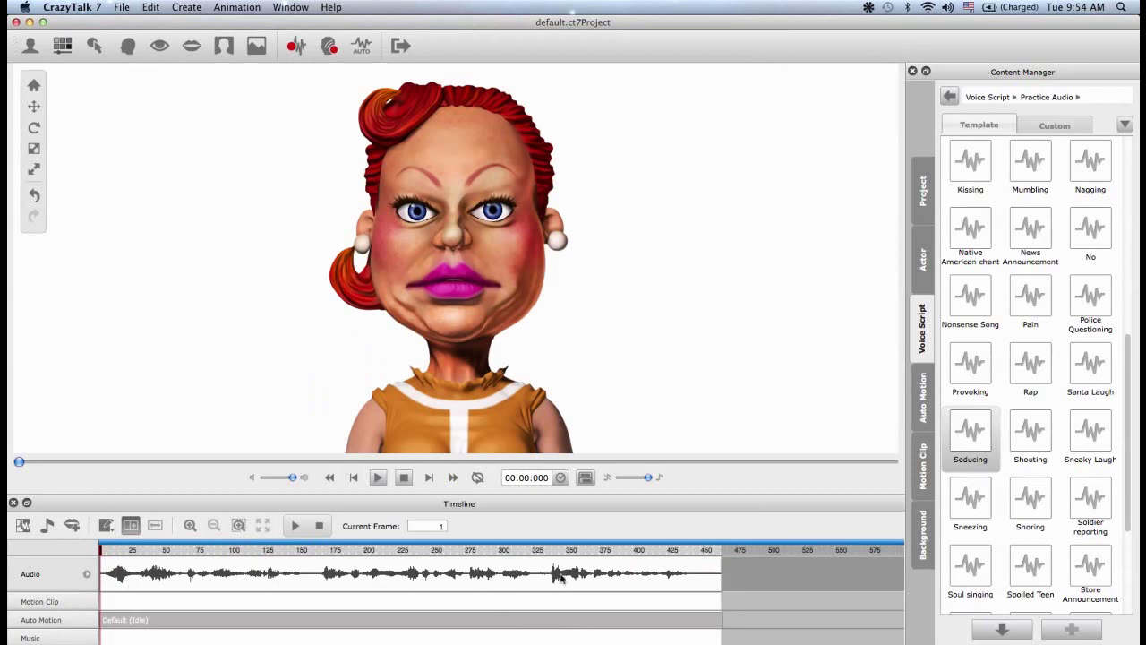
{"action": "left_click", "coordinate": [87, 573]}
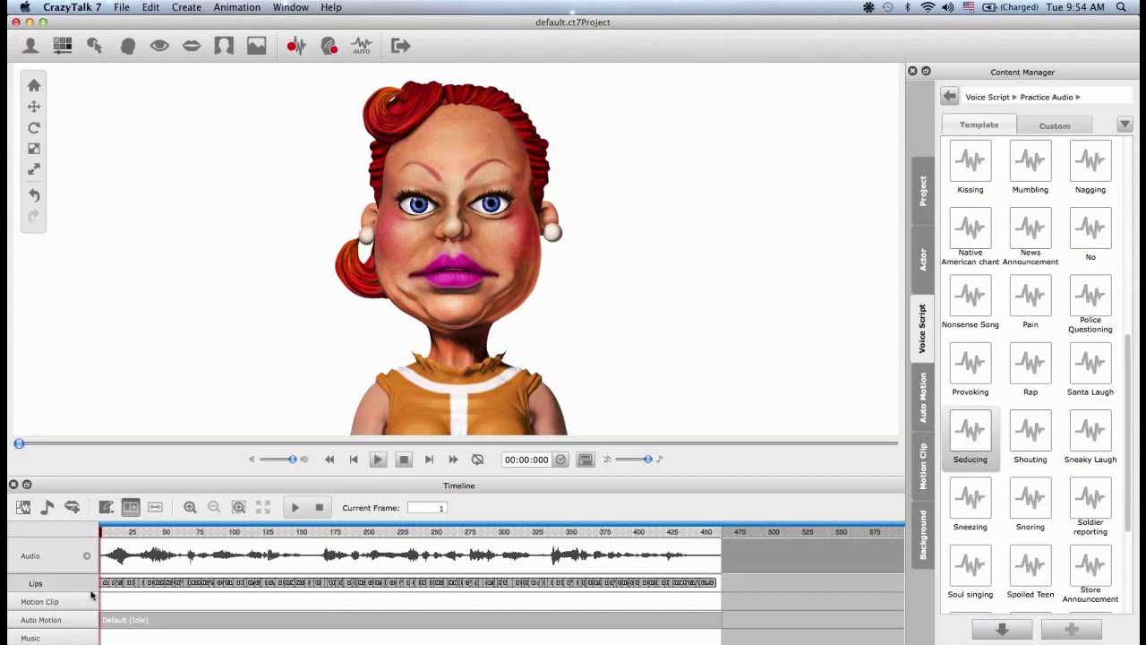
{"action": "left_click", "coordinate": [87, 557]}
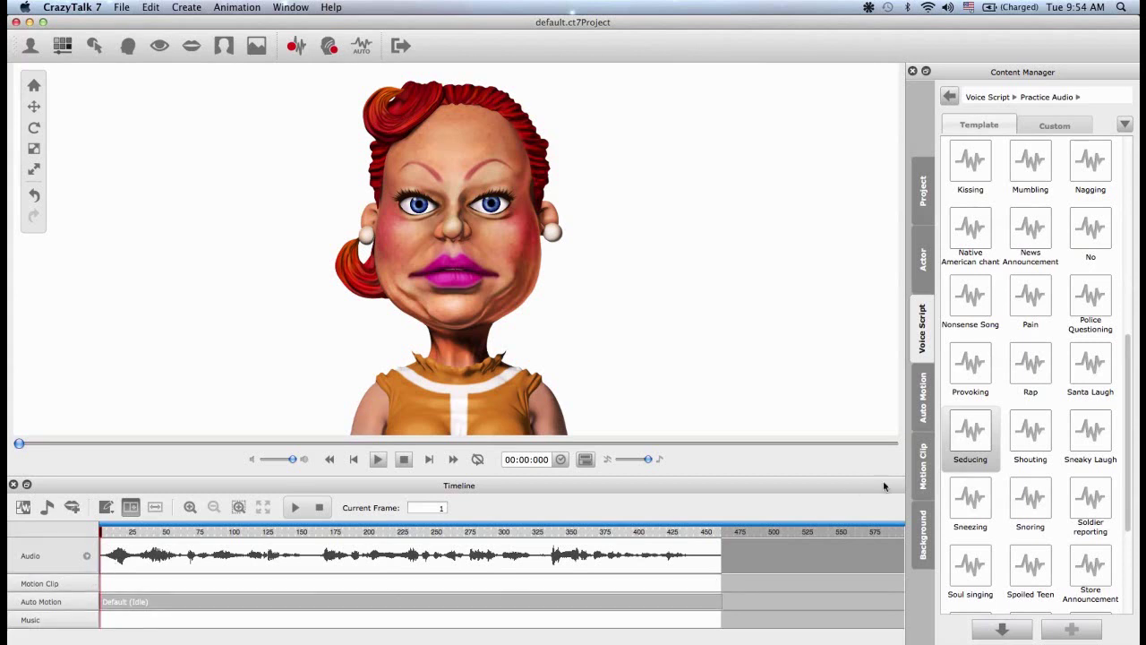
{"action": "left_click", "coordinate": [922, 472]}
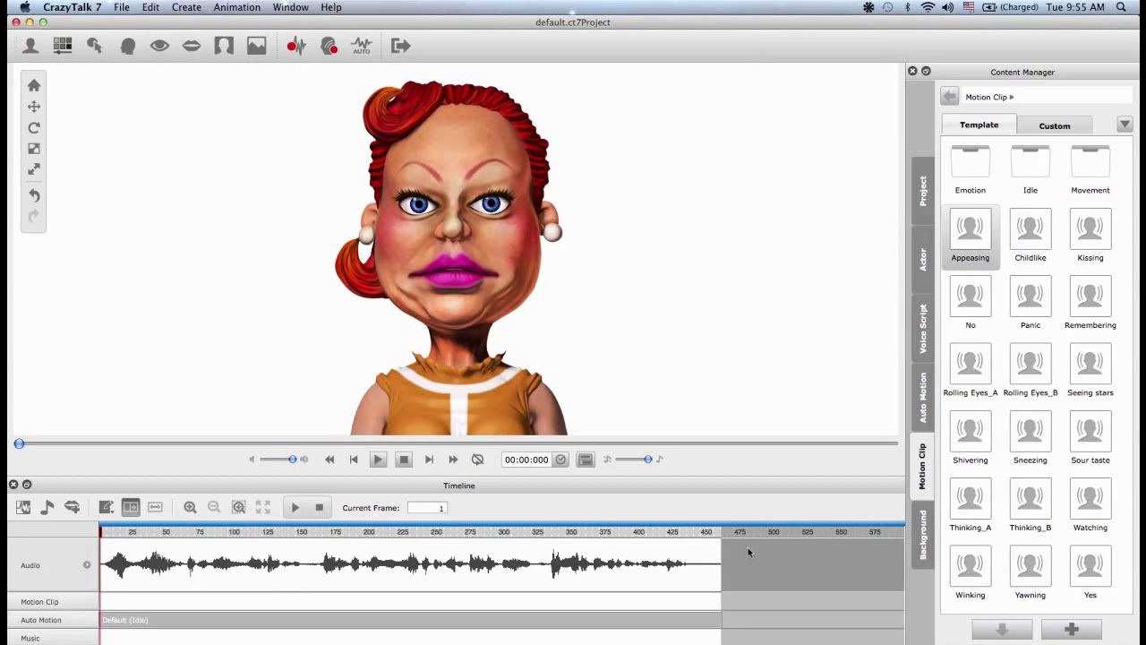
Step: Place the Appeasing clip on the Motion Clip track, preview it, and slide it to frame 1
{"action": "left_click_drag", "start_coordinate": [965, 226], "coordinate": [132, 602]}
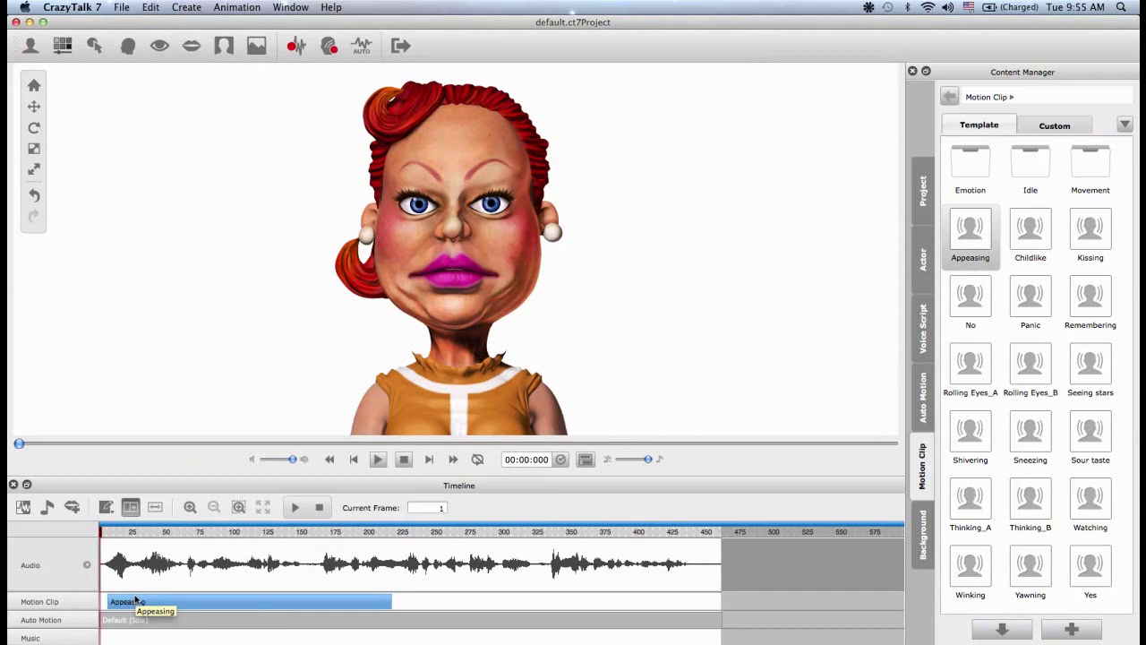
{"action": "left_click", "coordinate": [297, 507]}
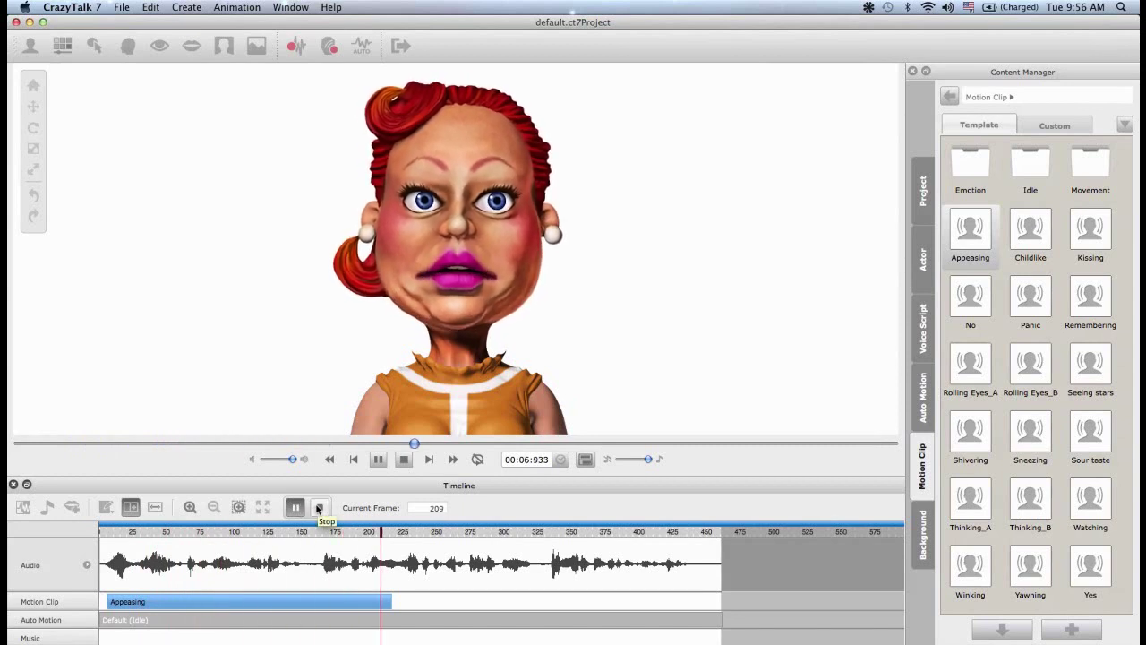
{"action": "left_click", "coordinate": [318, 508]}
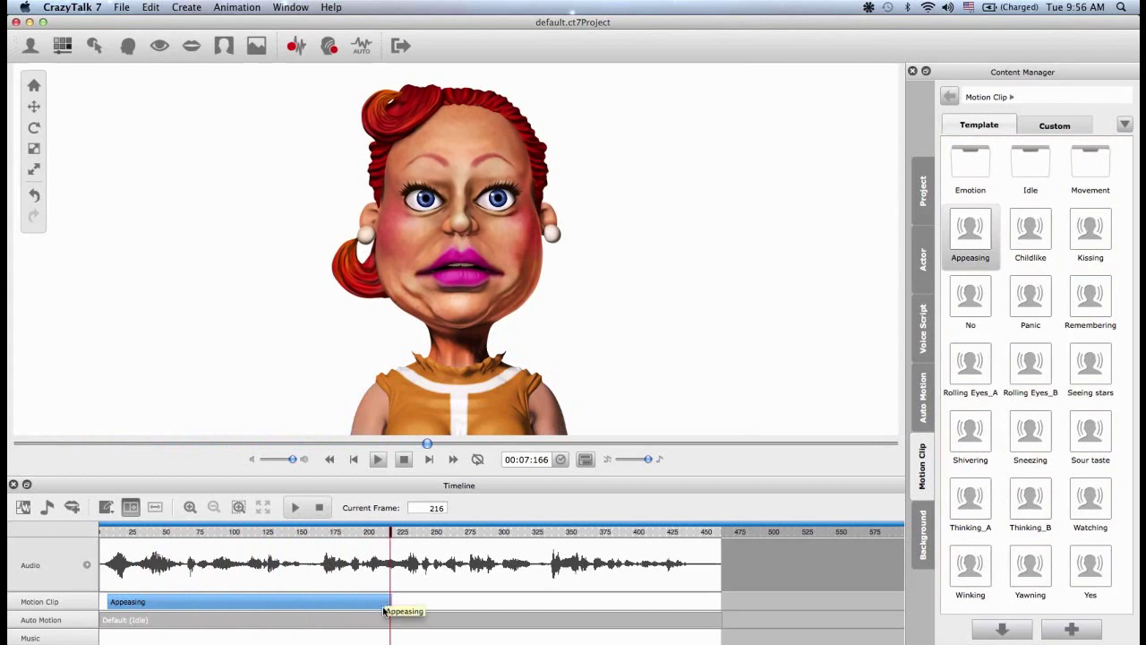
{"action": "left_click", "coordinate": [380, 535]}
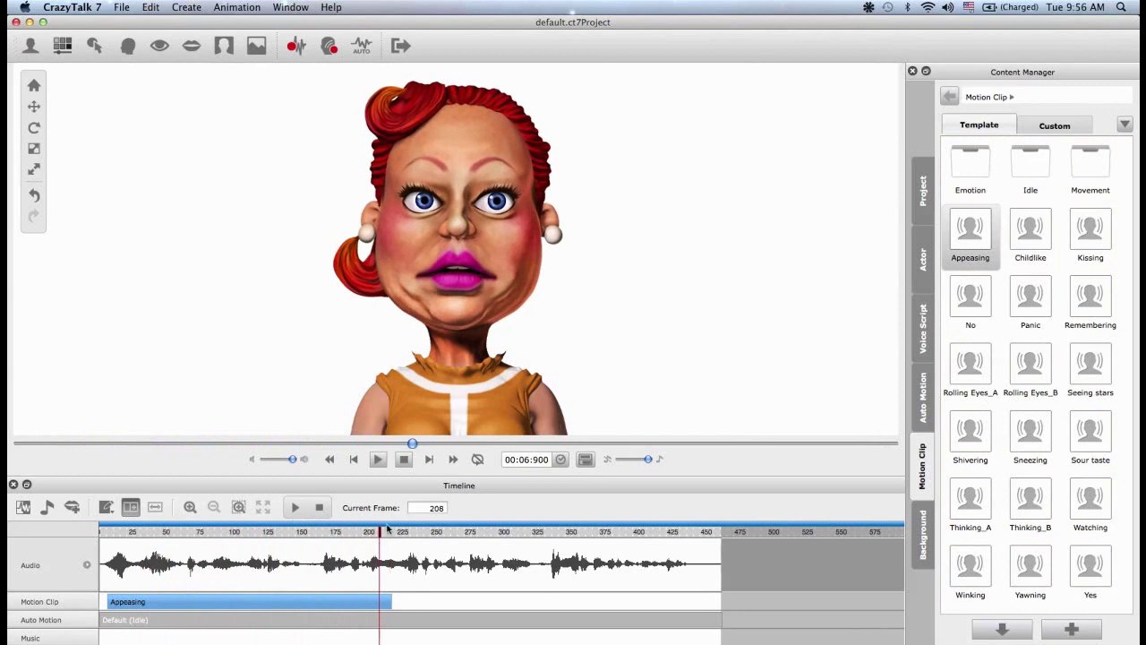
{"action": "left_click", "coordinate": [294, 507]}
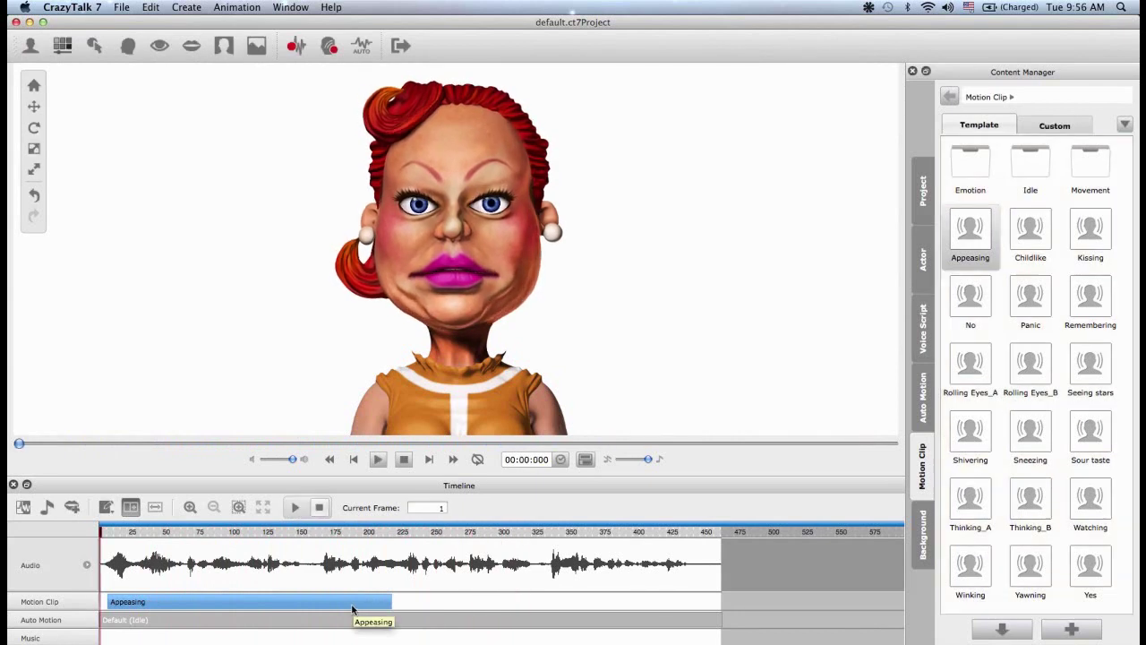
{"action": "left_click_drag", "start_coordinate": [355, 609], "coordinate": [340, 608]}
{"action": "left_click", "coordinate": [323, 609]}
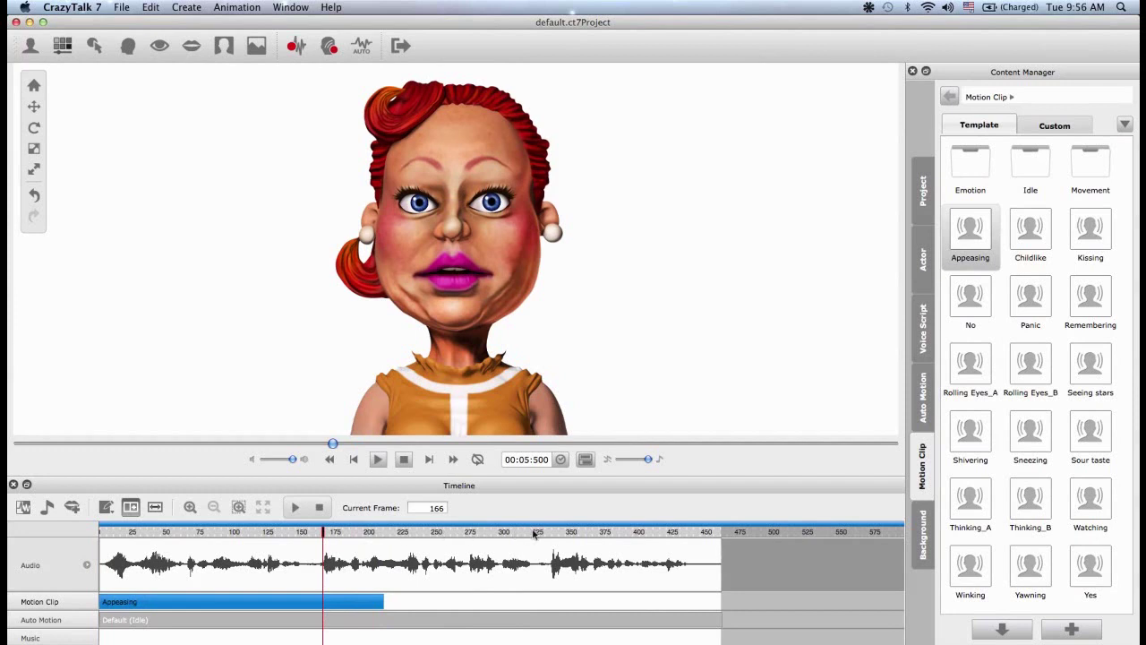
Step: Drop Seeing stars onto the Motion Clip track right after Appeasing, spanning roughly frames 215–280
{"action": "left_click", "coordinate": [1104, 379]}
{"action": "left_click_drag", "start_coordinate": [1096, 374], "coordinate": [391, 608]}
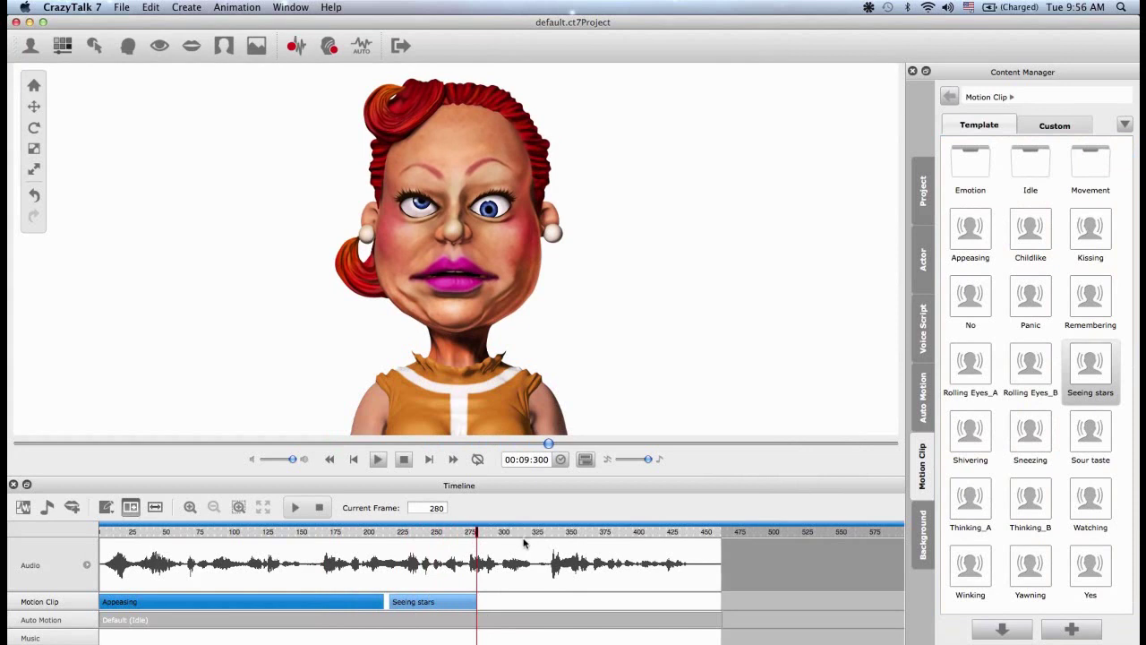
{"action": "left_click", "coordinate": [445, 609]}
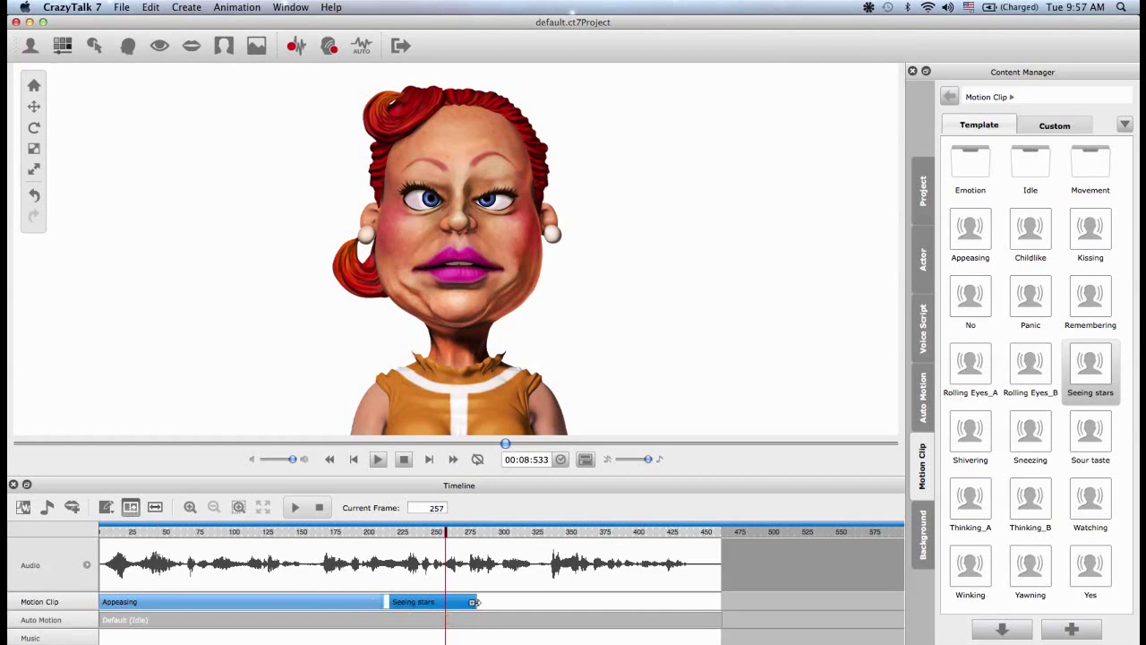
{"action": "left_click_drag", "start_coordinate": [479, 601], "coordinate": [589, 600]}
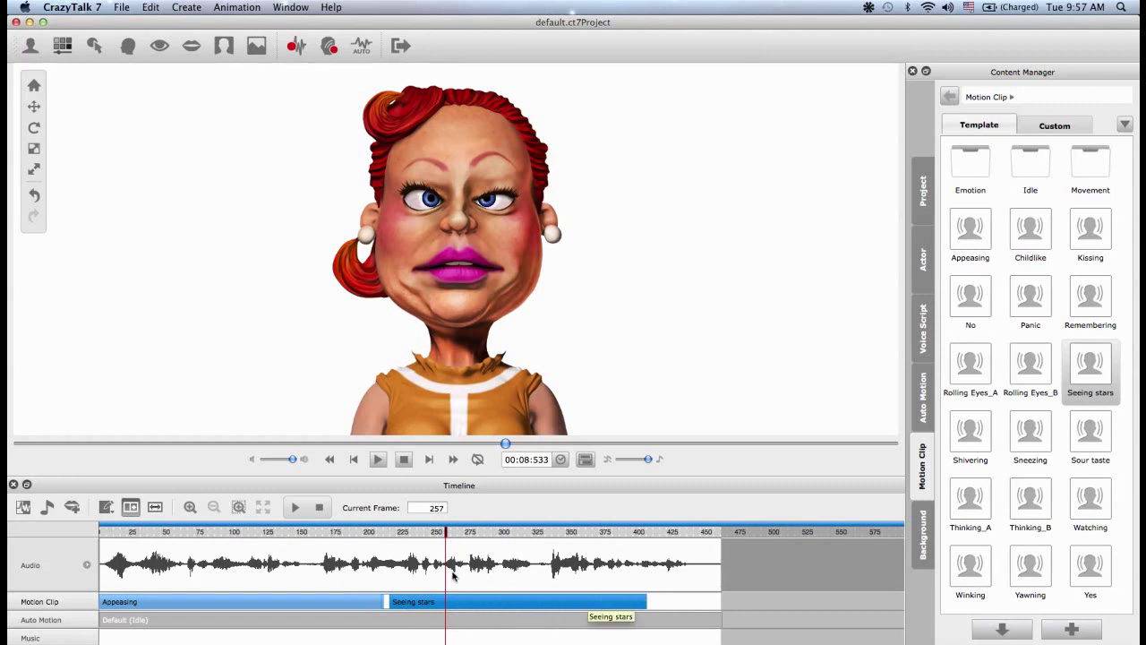
{"action": "left_click", "coordinate": [408, 535]}
{"action": "left_click", "coordinate": [294, 508]}
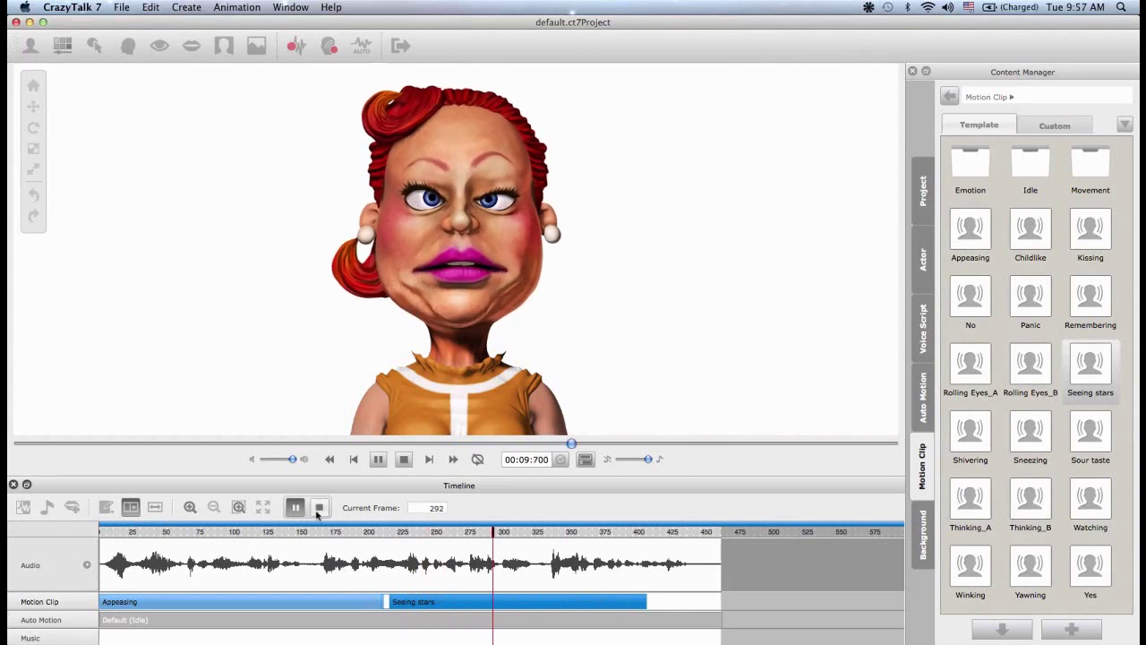
{"action": "left_click", "coordinate": [318, 508]}
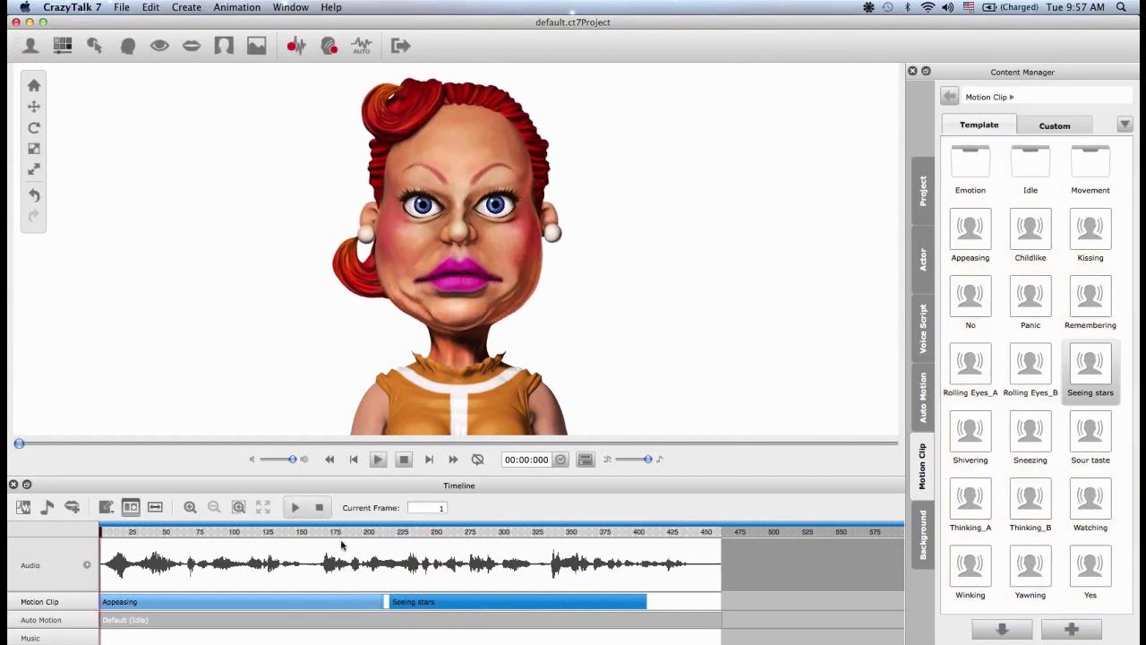
{"action": "left_click", "coordinate": [35, 195]}
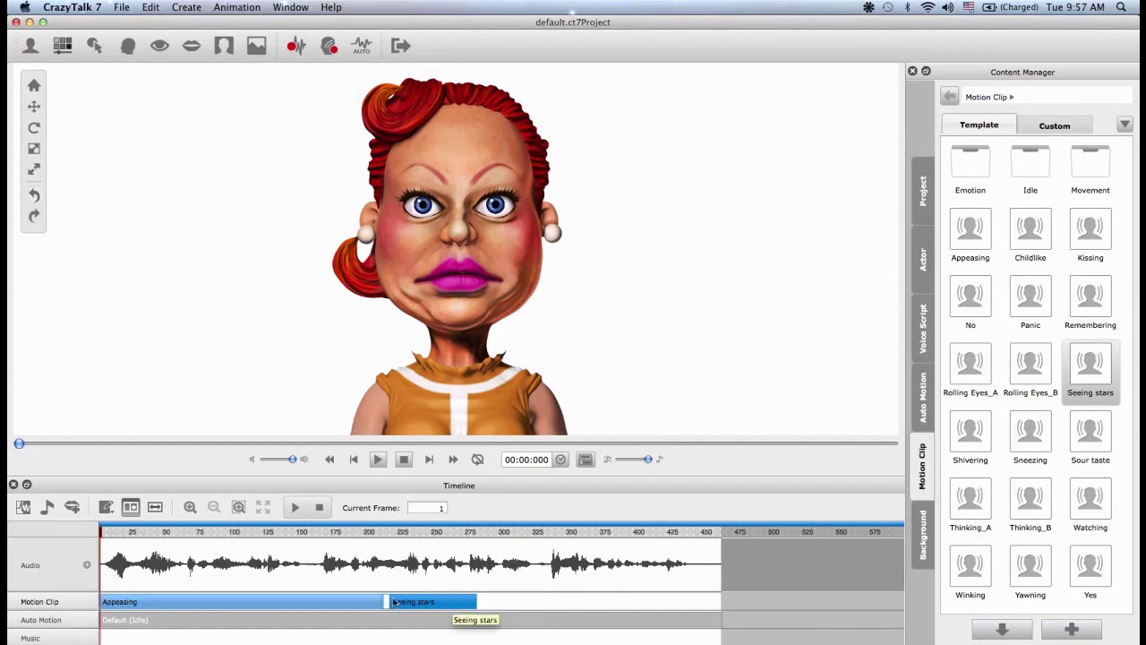
Step: In Speed mode, stretch Seeing stars to play slower, preview from frame 198, then nudge it later
{"action": "left_click", "coordinate": [155, 508]}
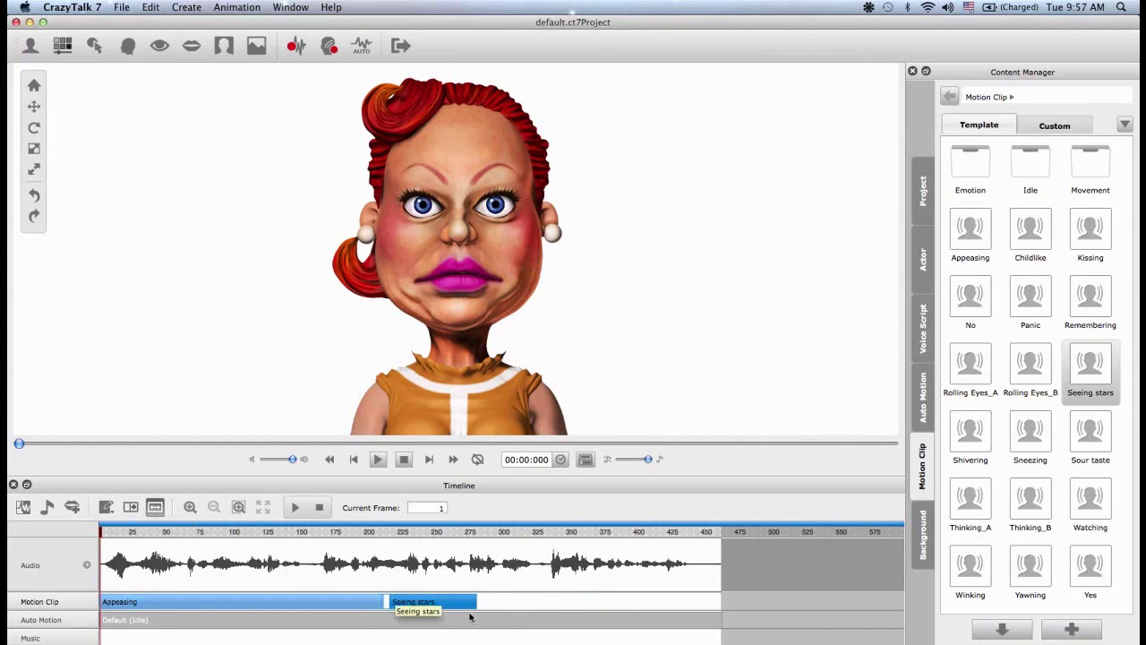
{"action": "left_click_drag", "start_coordinate": [484, 600], "coordinate": [535, 602]}
{"action": "left_click", "coordinate": [367, 531]}
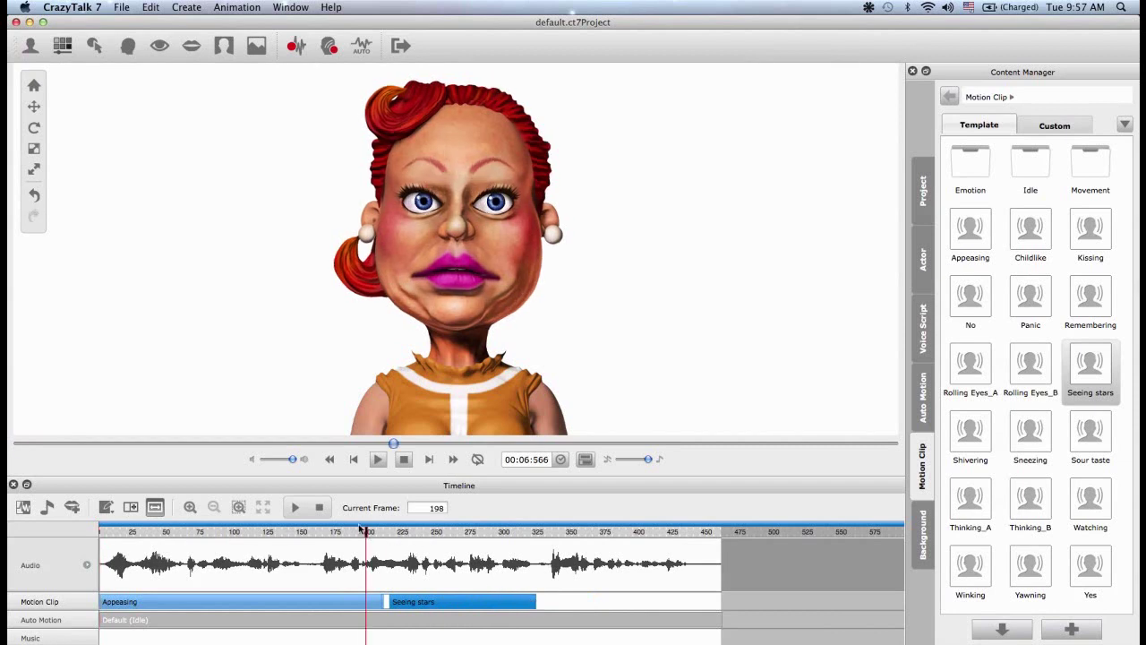
{"action": "left_click", "coordinate": [297, 508]}
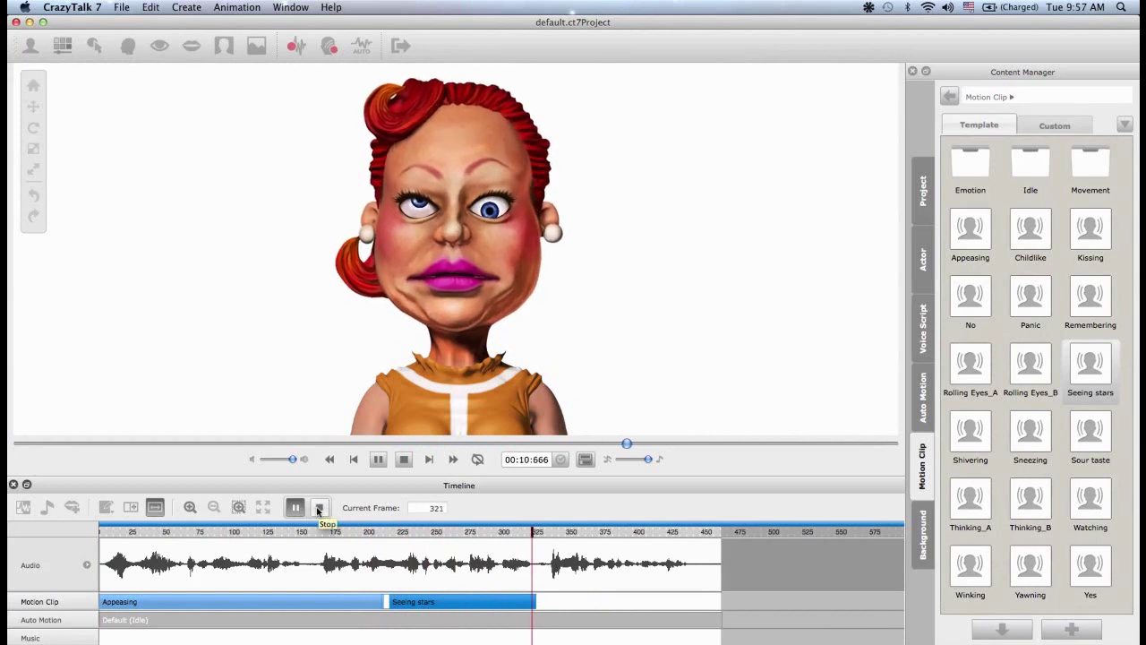
{"action": "left_click", "coordinate": [319, 508]}
{"action": "left_click_drag", "start_coordinate": [402, 610], "coordinate": [414, 609]}
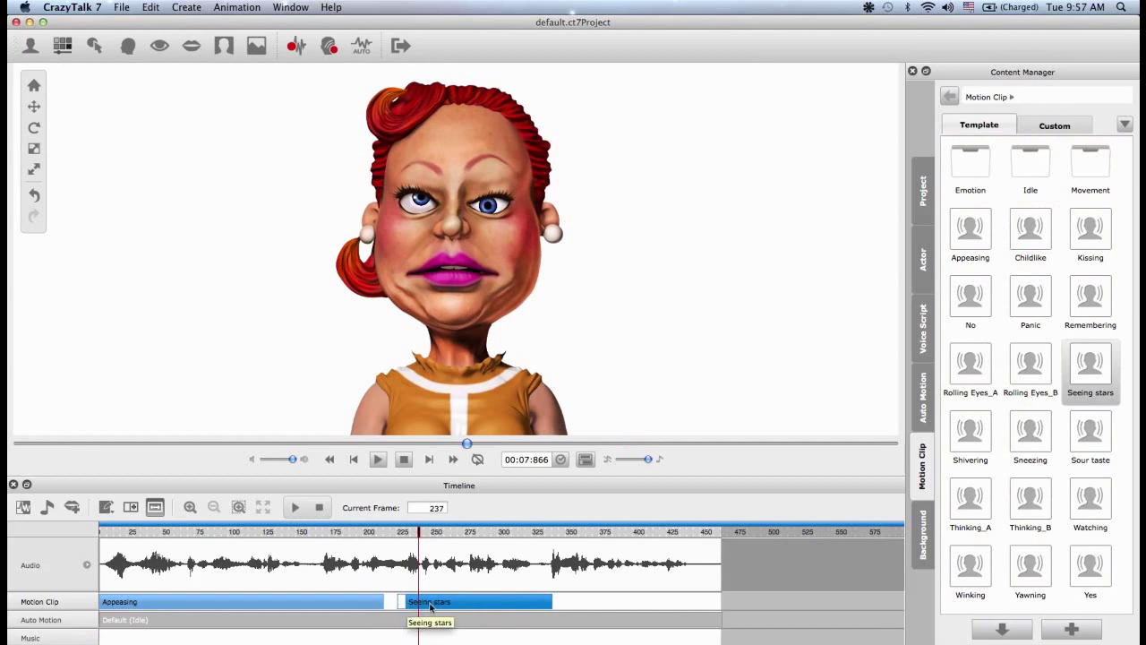
Step: Slide Seeing stars back against Appeasing and preview playback from frame 196 to 329
{"action": "left_click_drag", "start_coordinate": [438, 606], "coordinate": [382, 606]}
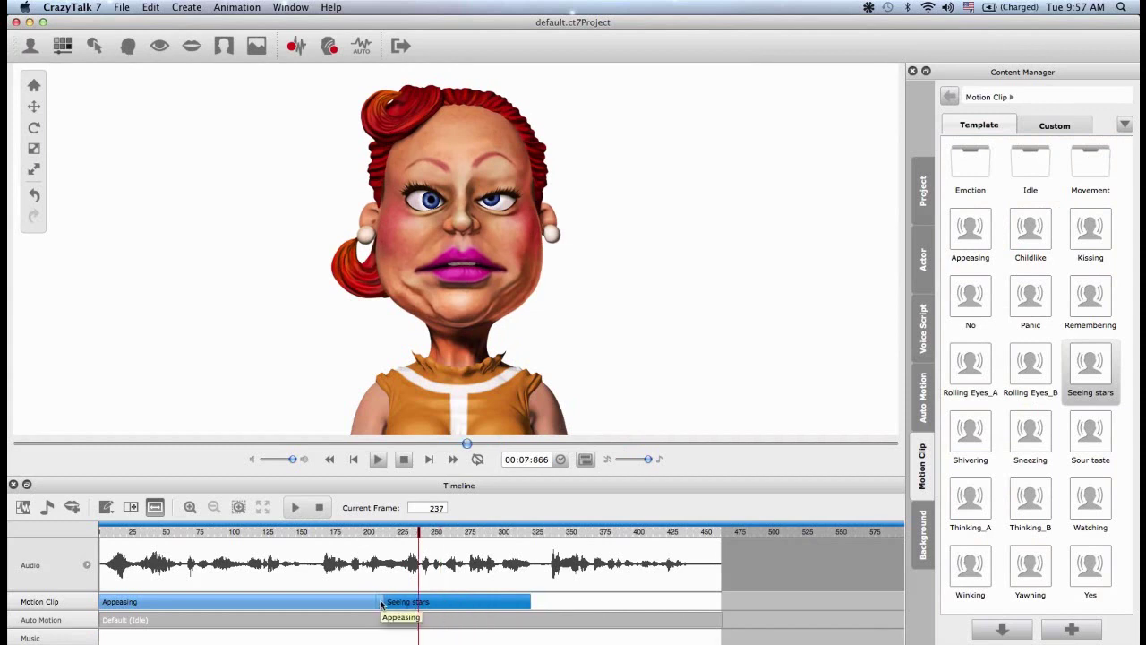
{"action": "left_click", "coordinate": [363, 535]}
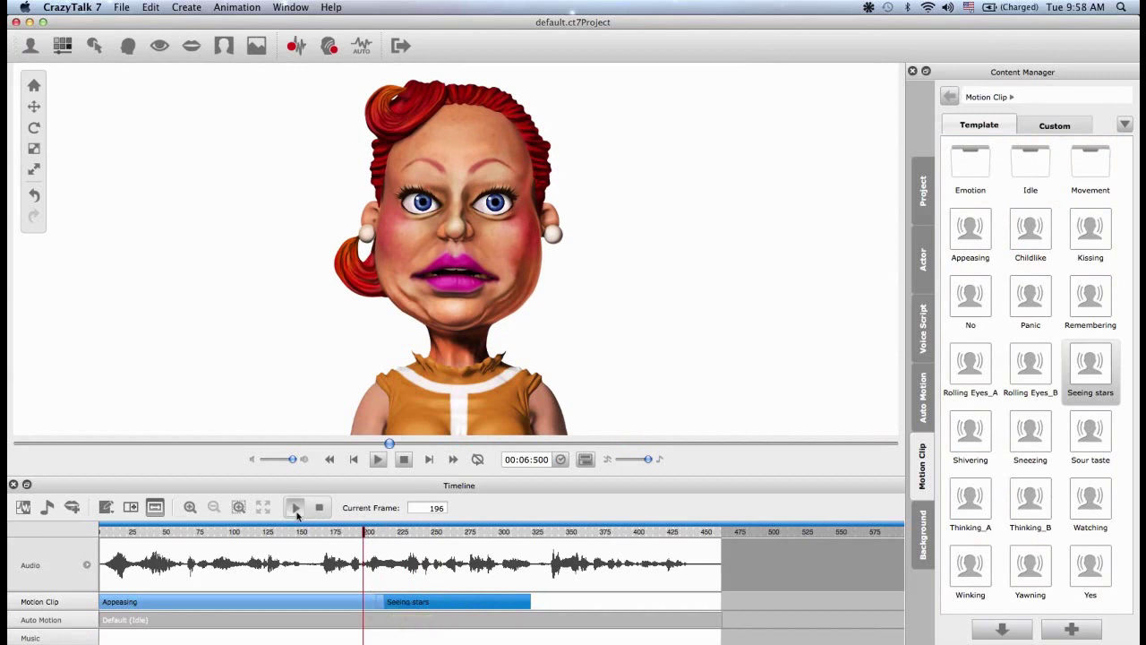
{"action": "left_click", "coordinate": [295, 508]}
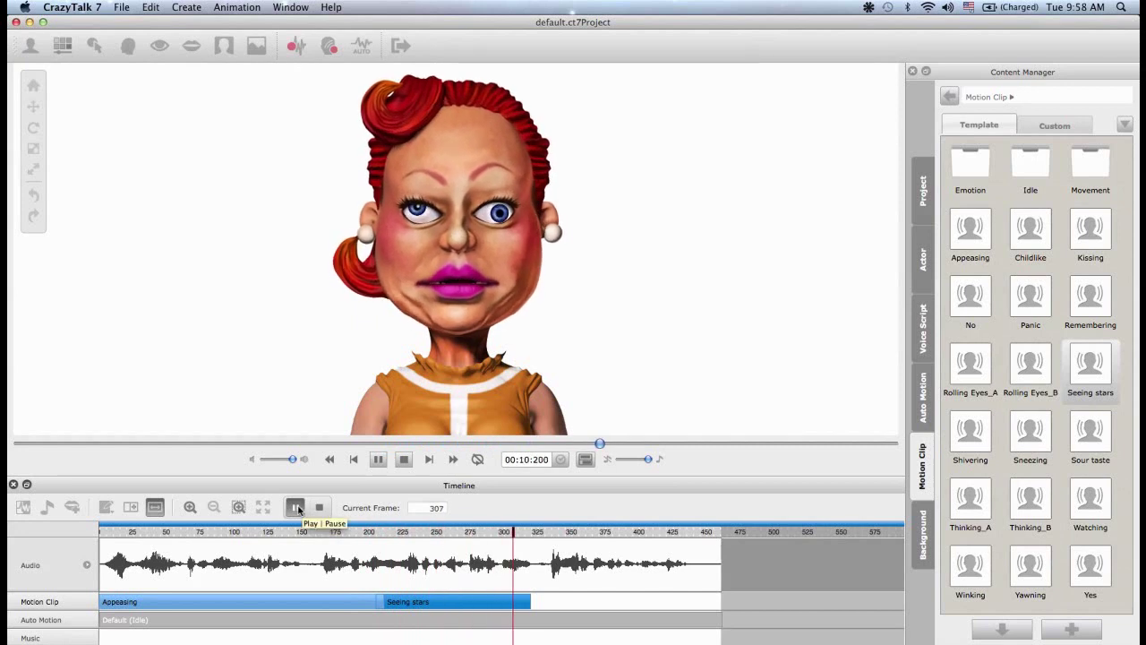
{"action": "left_click", "coordinate": [318, 508]}
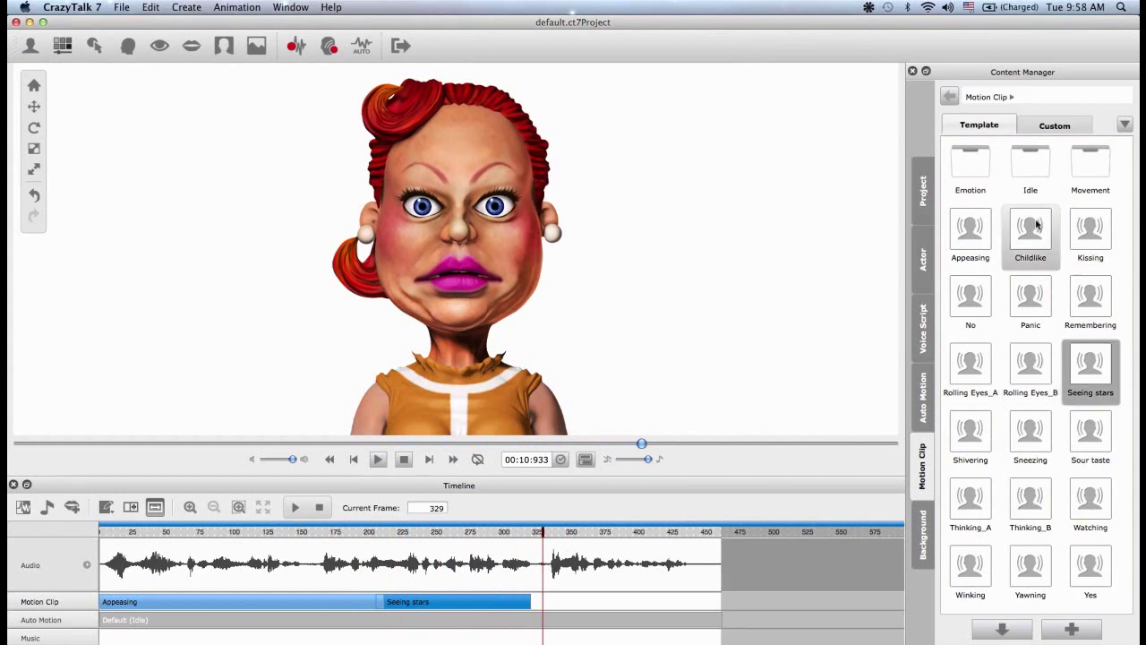
Step: Drag Touched from the Emotion folder onto the track after Seeing stars, then play it back
{"action": "double_click", "coordinate": [976, 161]}
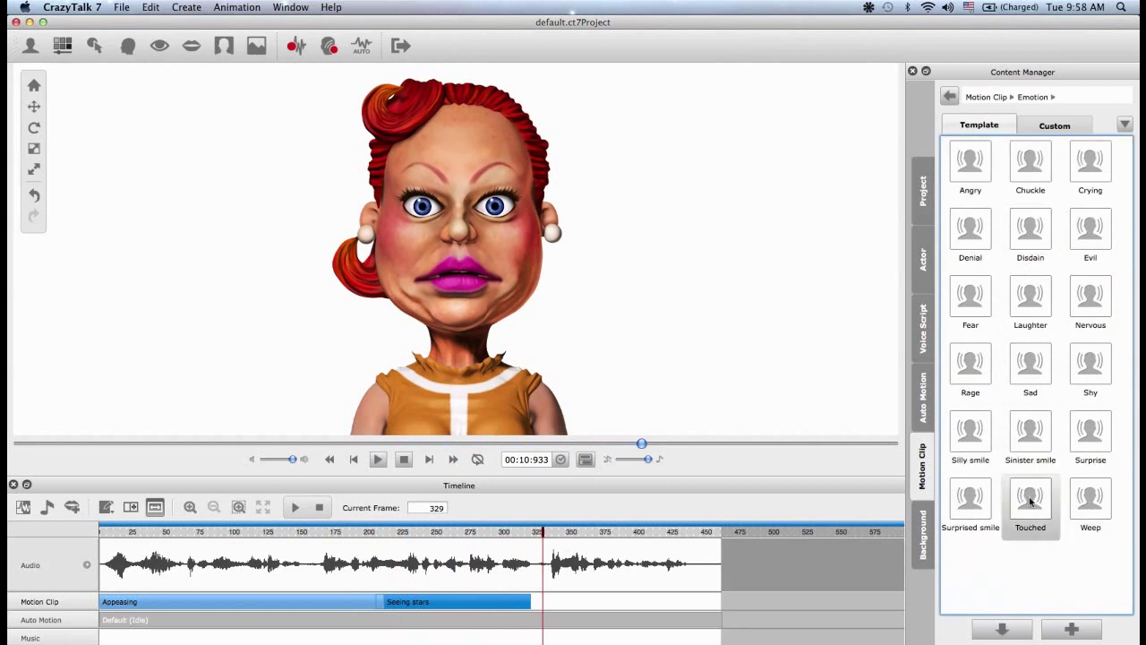
{"action": "left_click_drag", "start_coordinate": [1026, 503], "coordinate": [535, 602]}
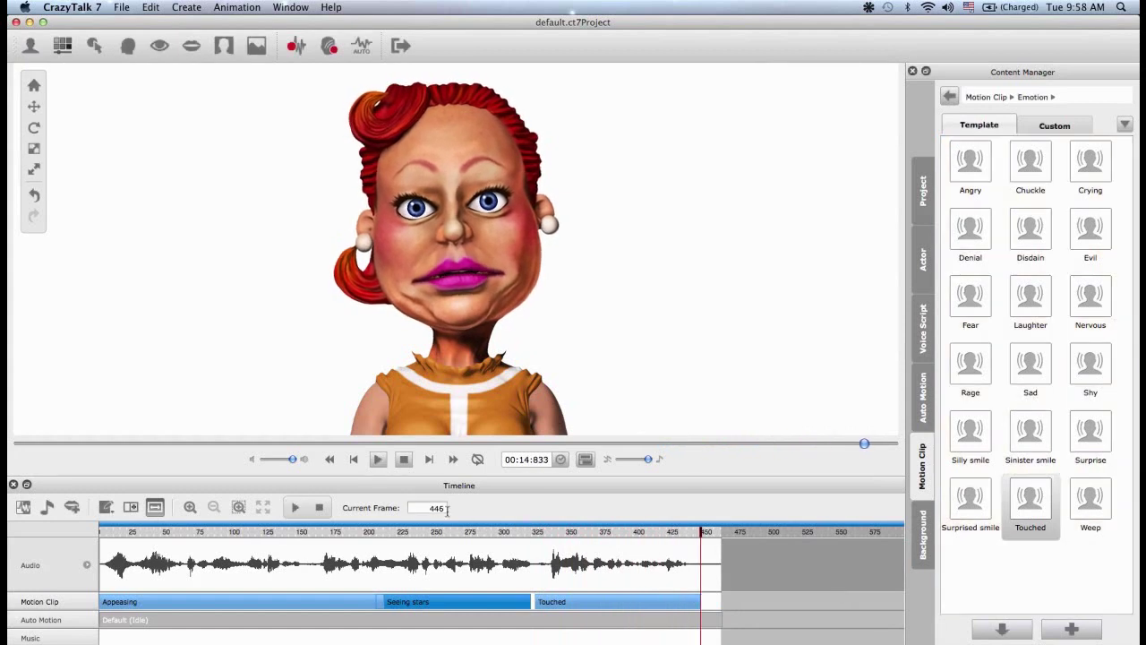
{"action": "left_click", "coordinate": [319, 507]}
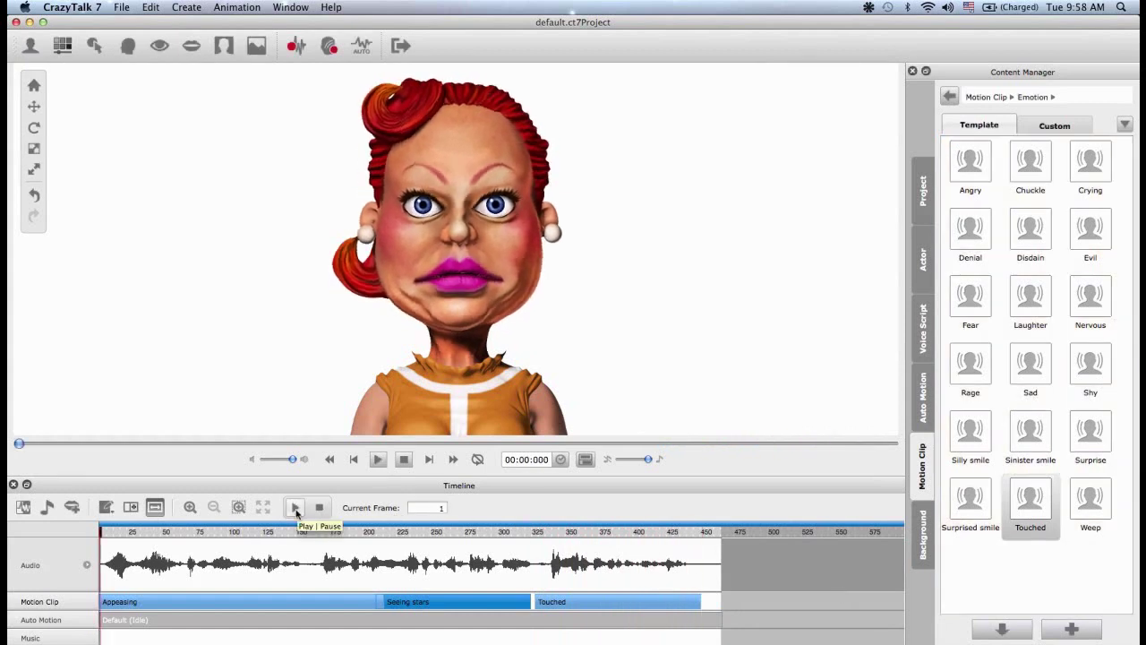
{"action": "left_click", "coordinate": [295, 507]}
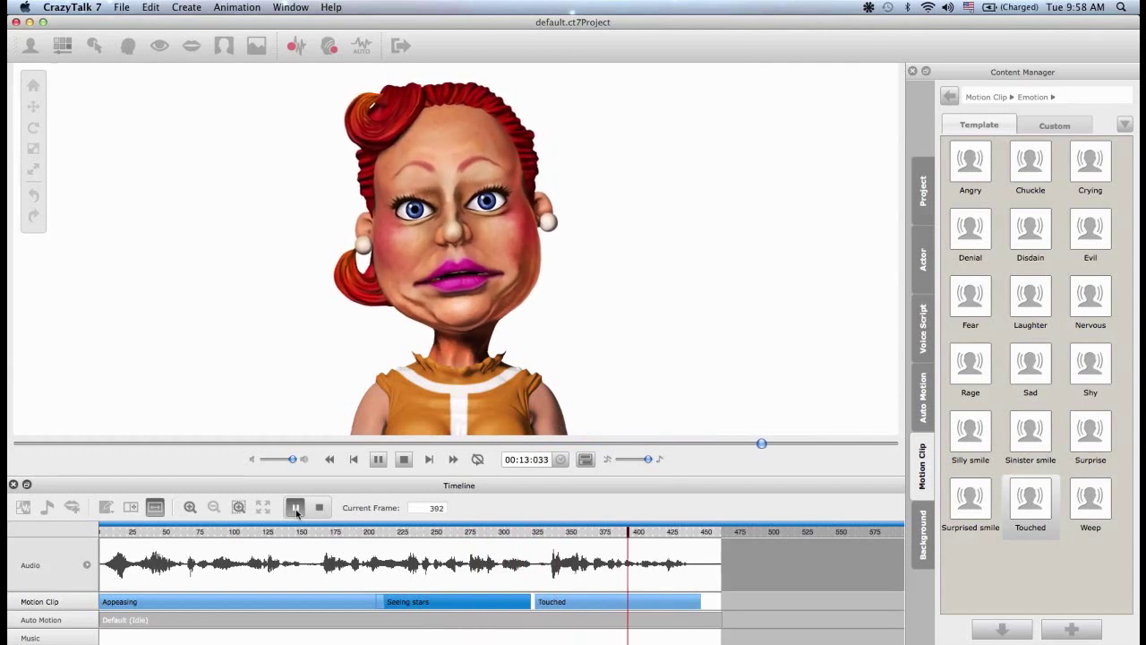
Step: Break the Touched clip at frame 434 into Touched_01 and Touched_02
{"action": "left_click", "coordinate": [318, 508]}
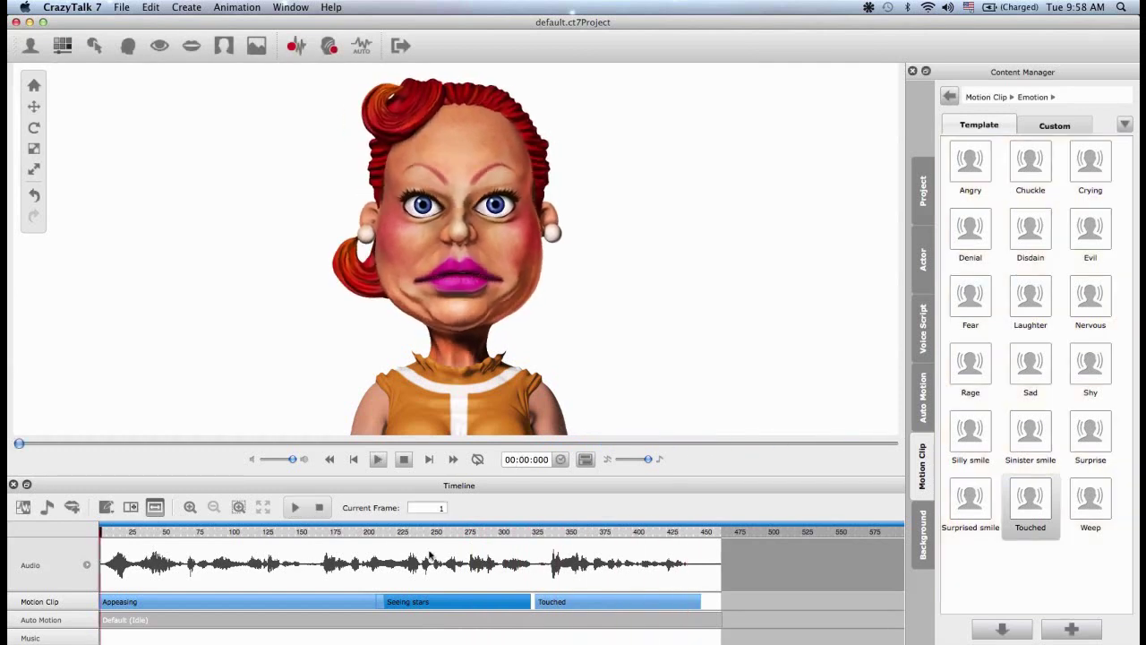
{"action": "left_click_drag", "start_coordinate": [587, 608], "coordinate": [582, 607]}
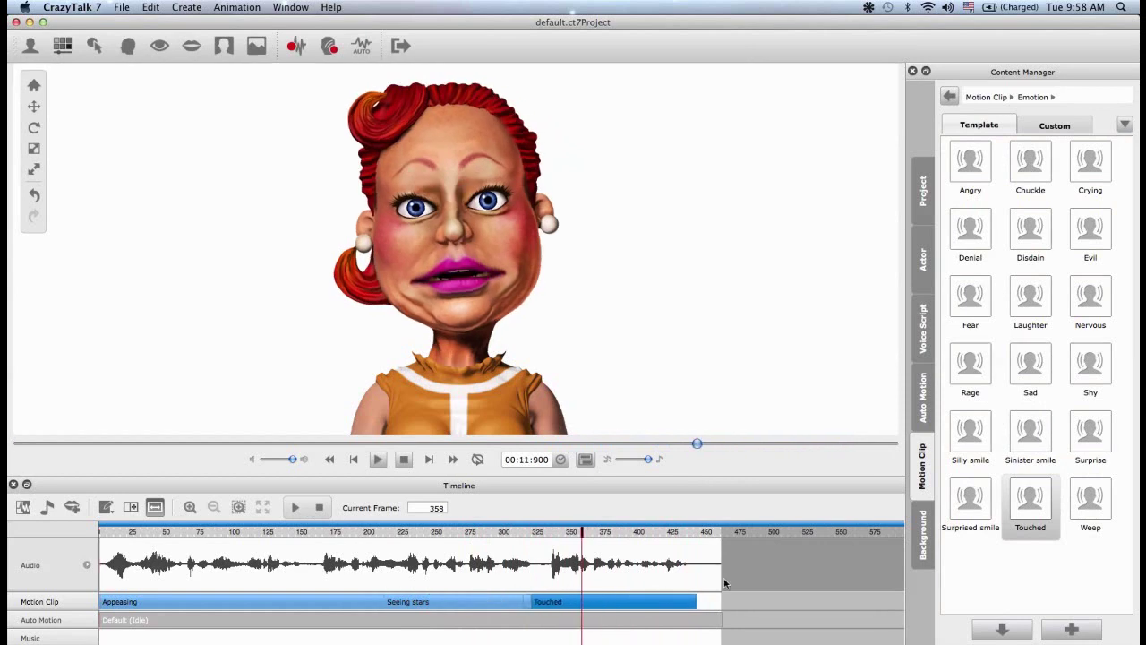
{"action": "left_click", "coordinate": [686, 541]}
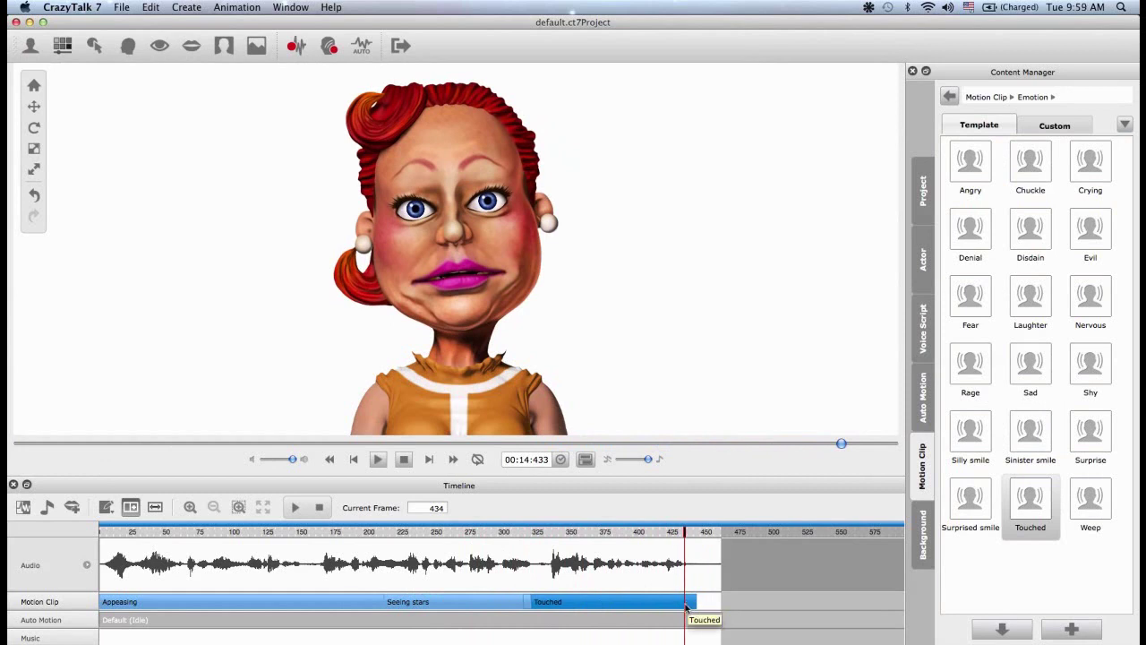
{"action": "right_click", "coordinate": [686, 608]}
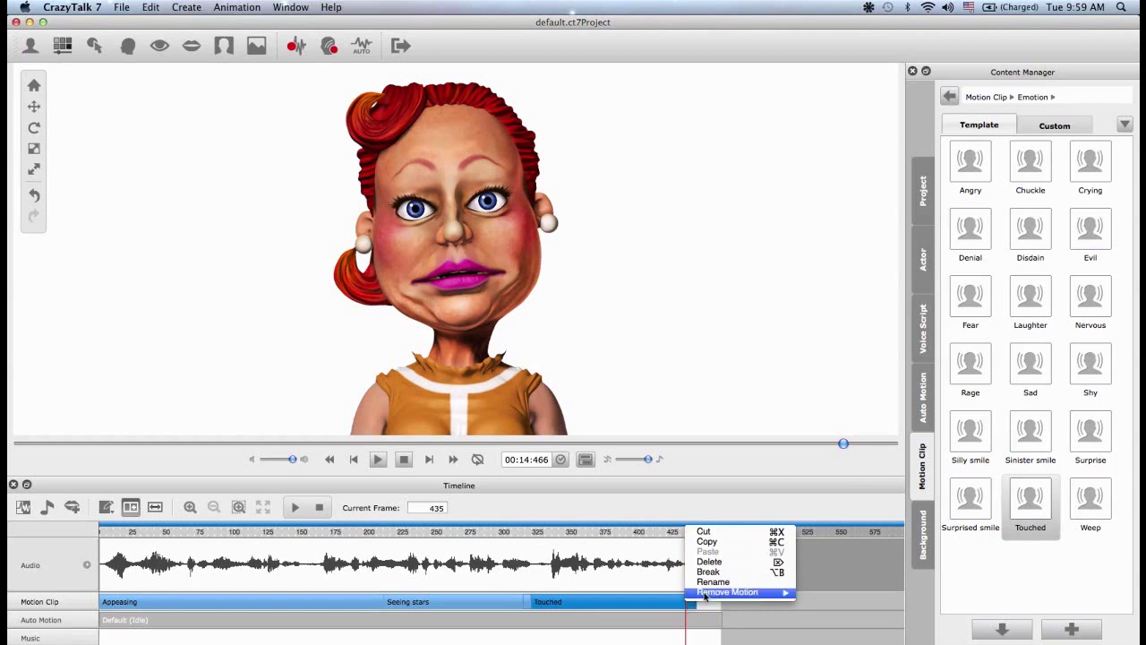
{"action": "left_click", "coordinate": [714, 573]}
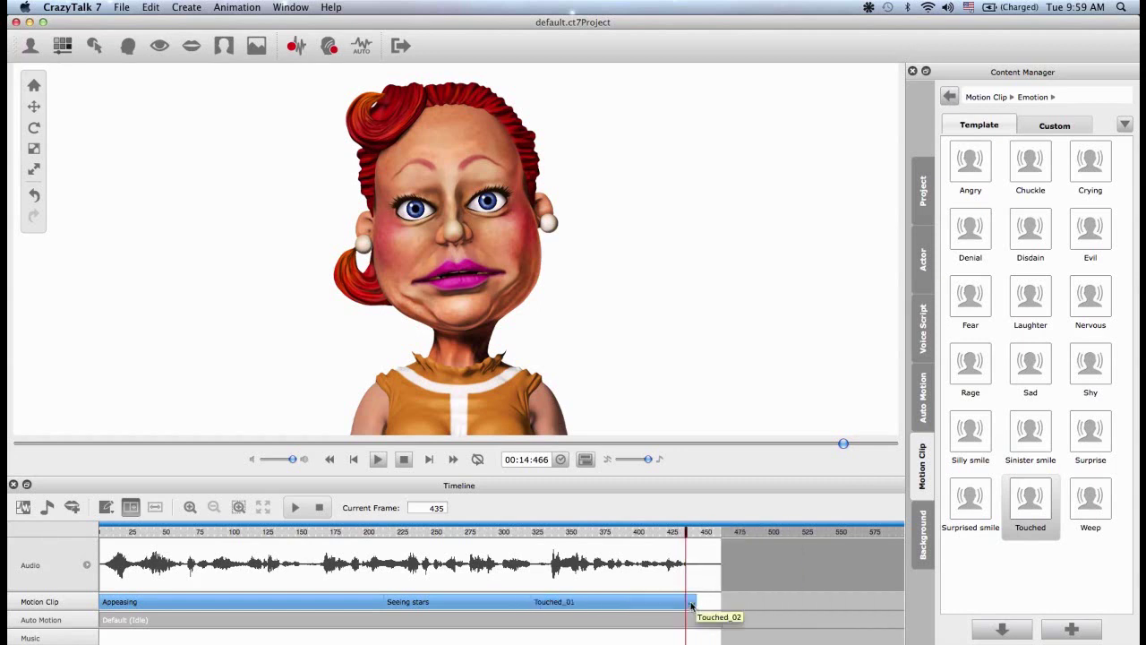
Step: Pull Touched_02 aside and delete it, leaving Touched_01 as the last clip
{"action": "left_click_drag", "start_coordinate": [692, 606], "coordinate": [716, 607]}
{"action": "right_click", "coordinate": [713, 605]}
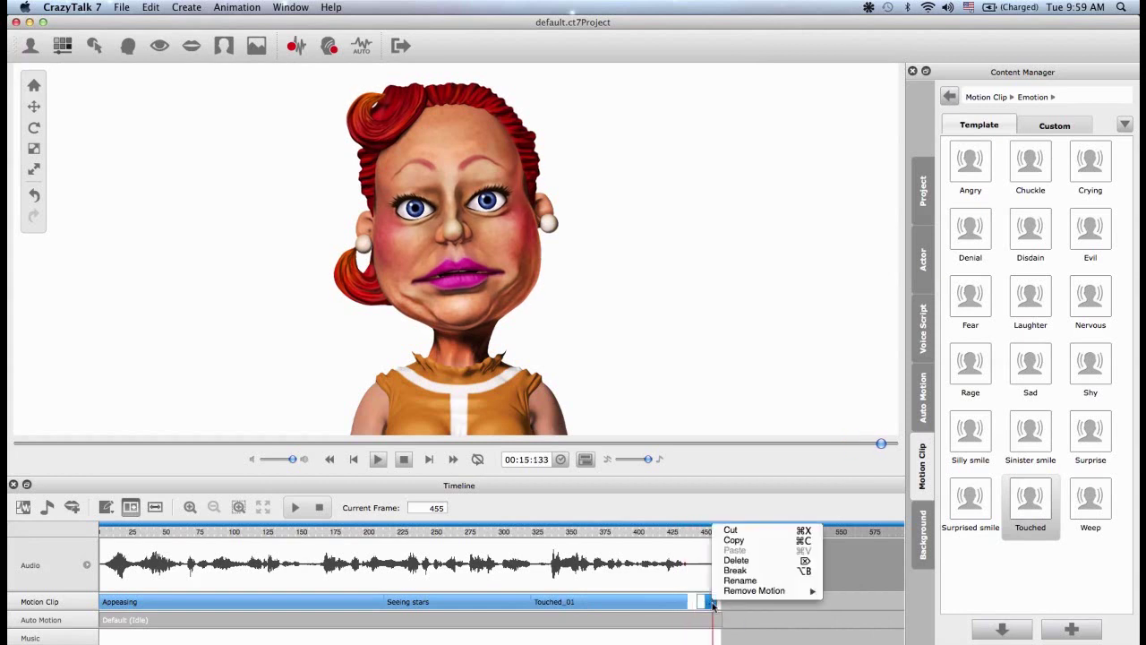
{"action": "left_click", "coordinate": [736, 560]}
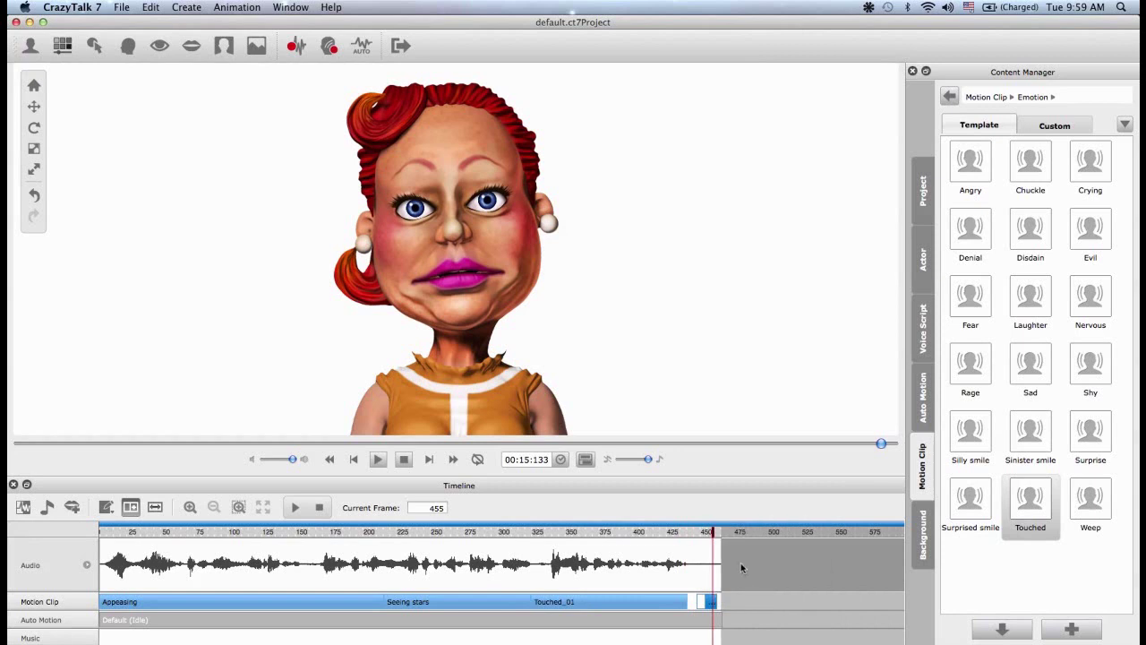
{"action": "left_click", "coordinate": [710, 605]}
{"action": "left_click_drag", "start_coordinate": [707, 602], "coordinate": [704, 606]}
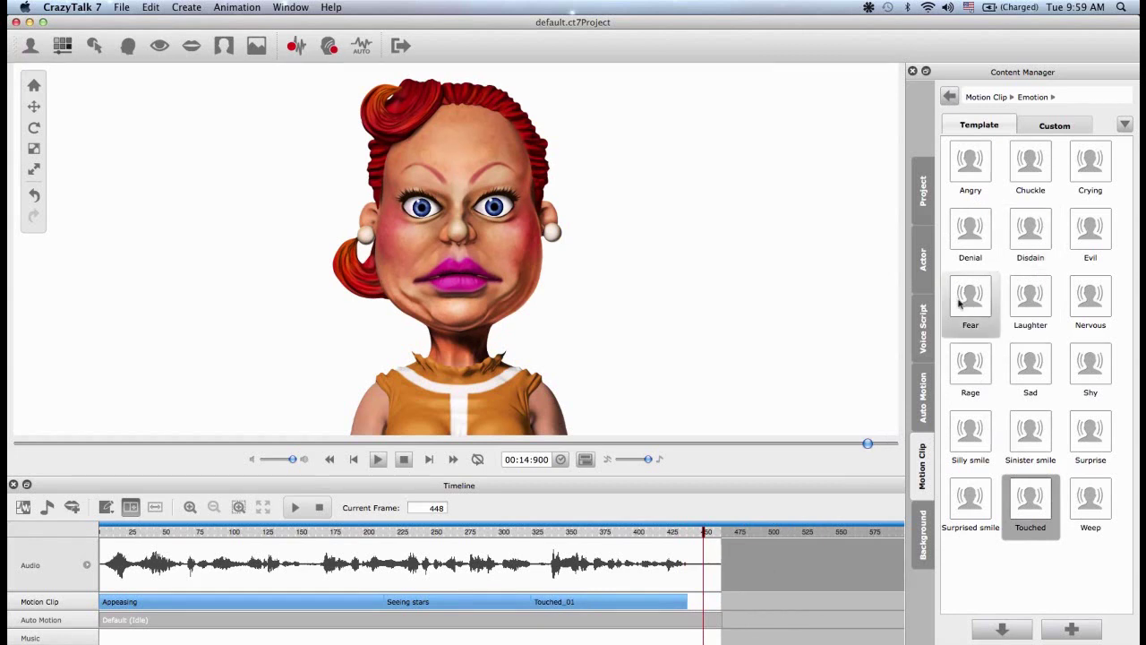
Step: Rewind to frame 1 and delete Appeasing, Seeing stars and Touched_01 from the Motion Clip track
{"action": "left_click_drag", "start_coordinate": [694, 595], "coordinate": [689, 605]}
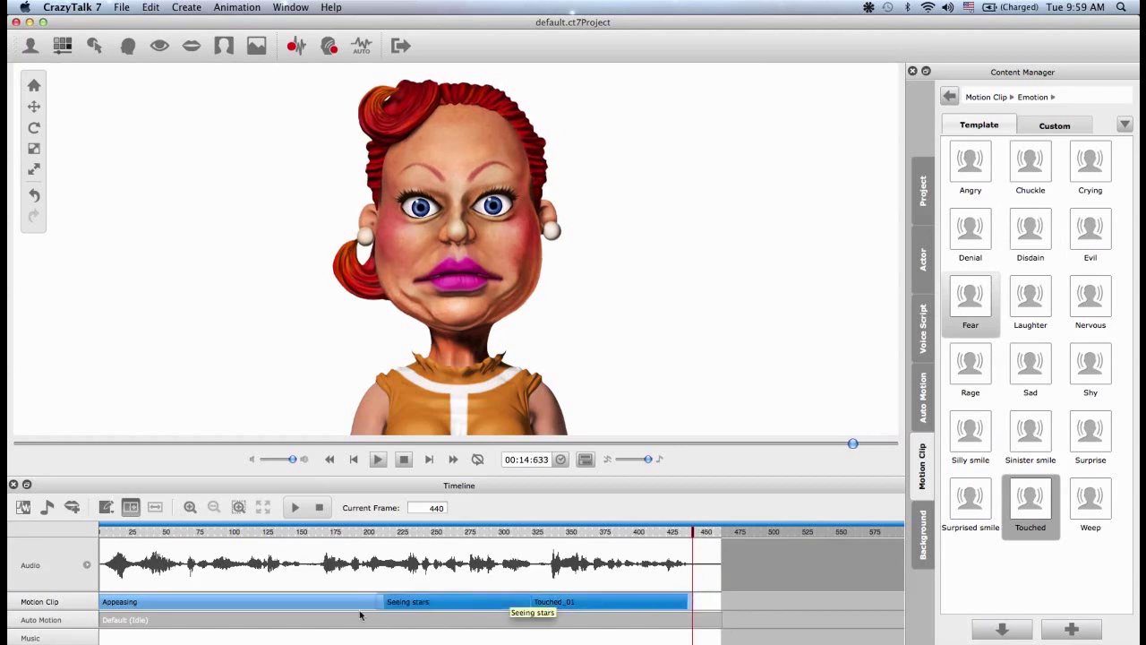
{"action": "left_click", "coordinate": [99, 607]}
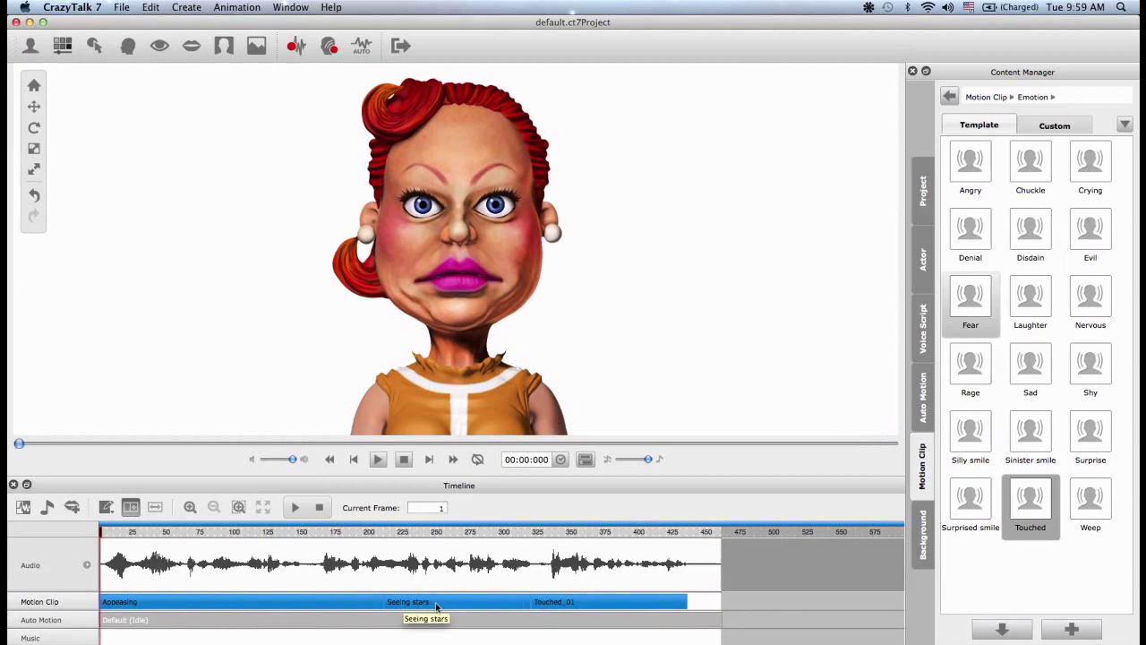
{"action": "right_click", "coordinate": [579, 605]}
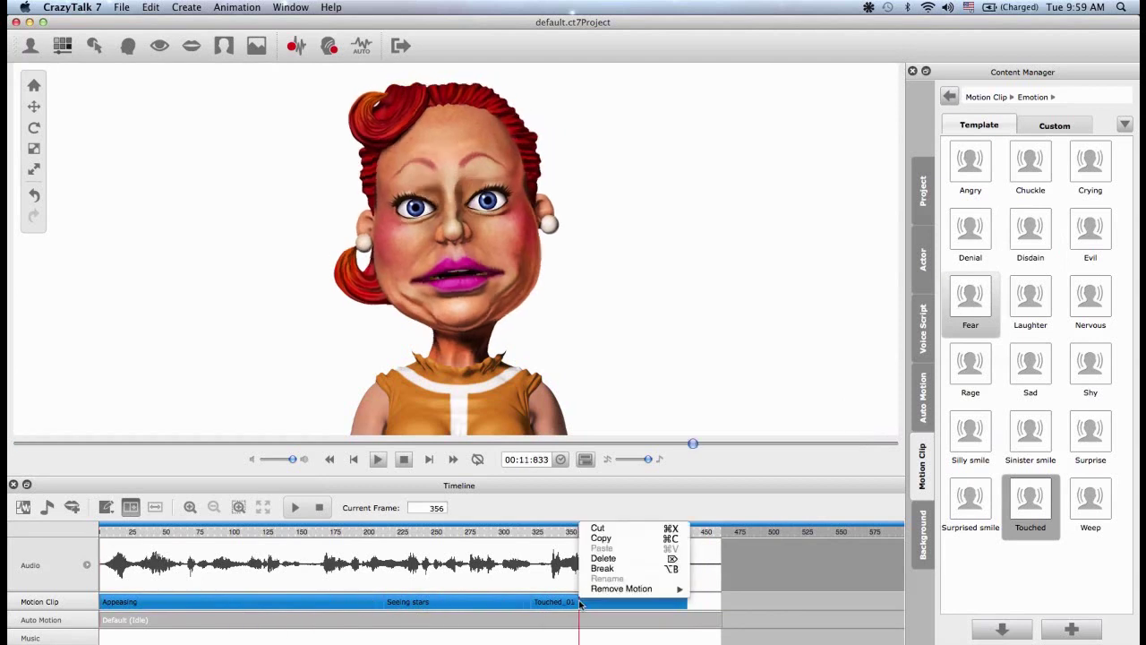
{"action": "left_click", "coordinate": [610, 560]}
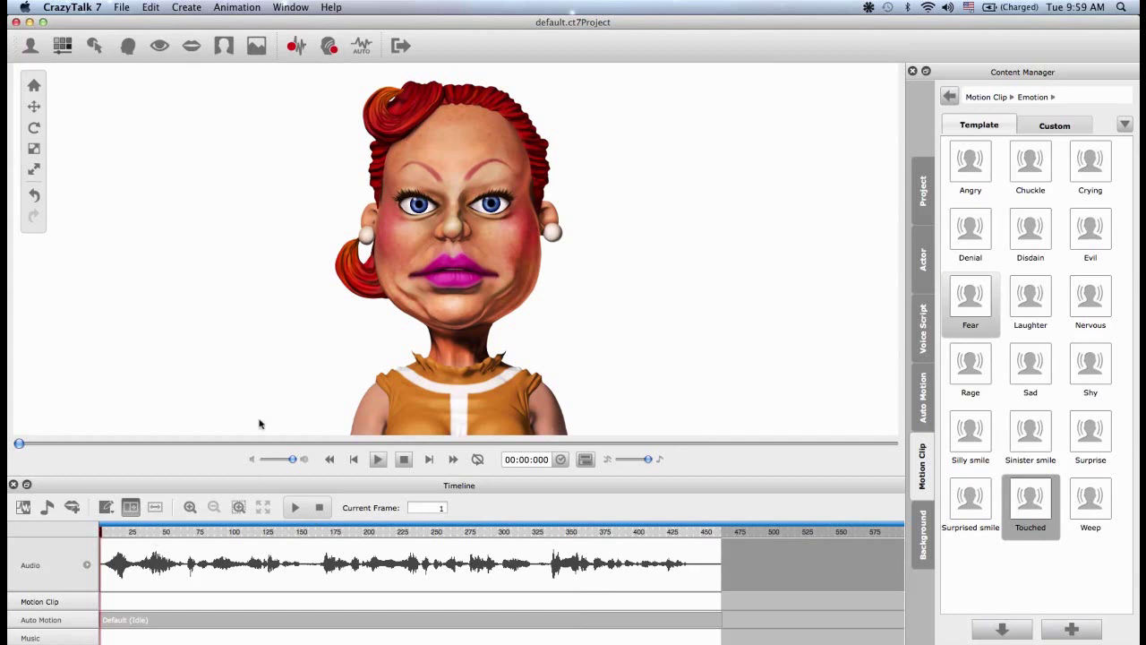
Step: Open Face Puppet and, after browsing the profile carousel, load the 2_Female face animation profile
{"action": "left_click", "coordinate": [330, 47]}
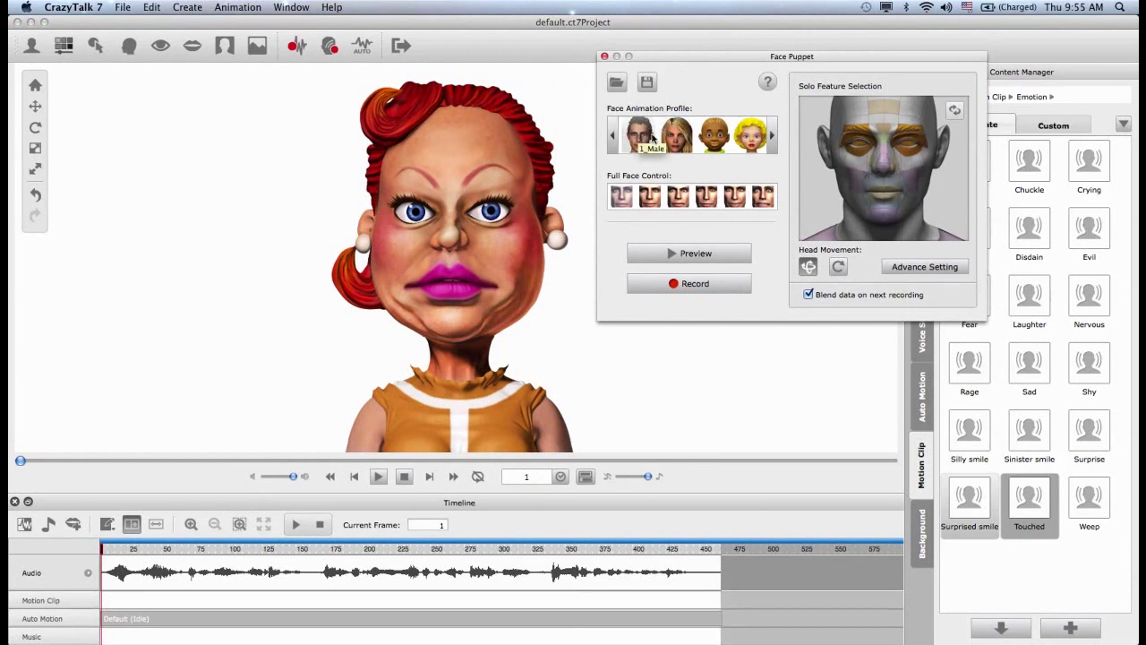
{"action": "left_click", "coordinate": [772, 135]}
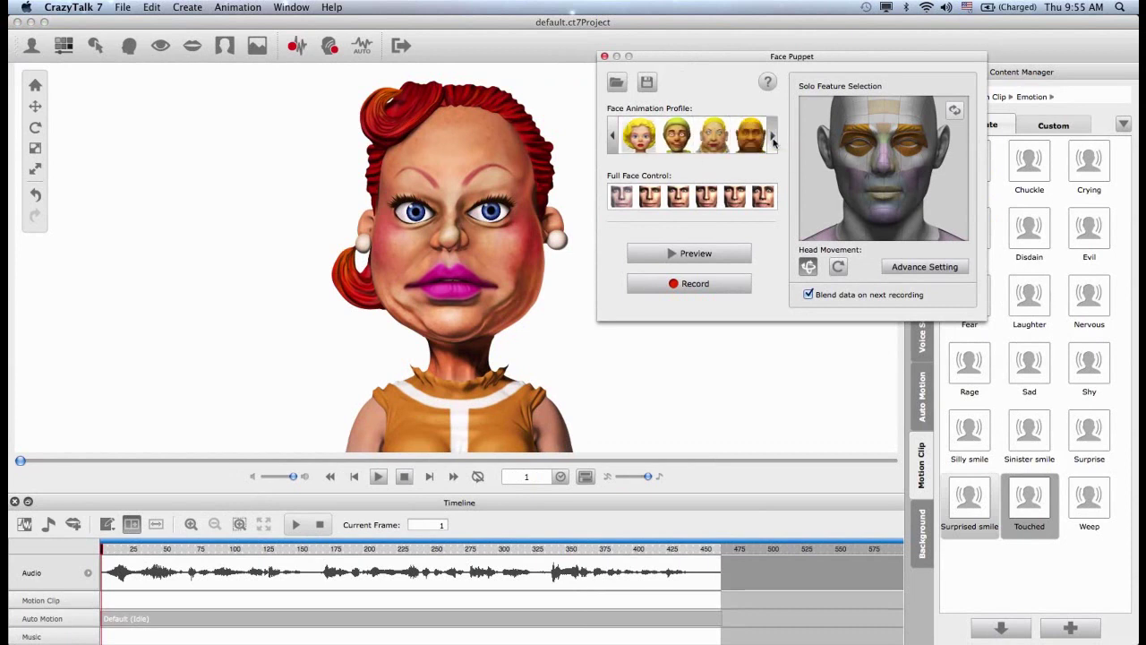
{"action": "left_click", "coordinate": [613, 135]}
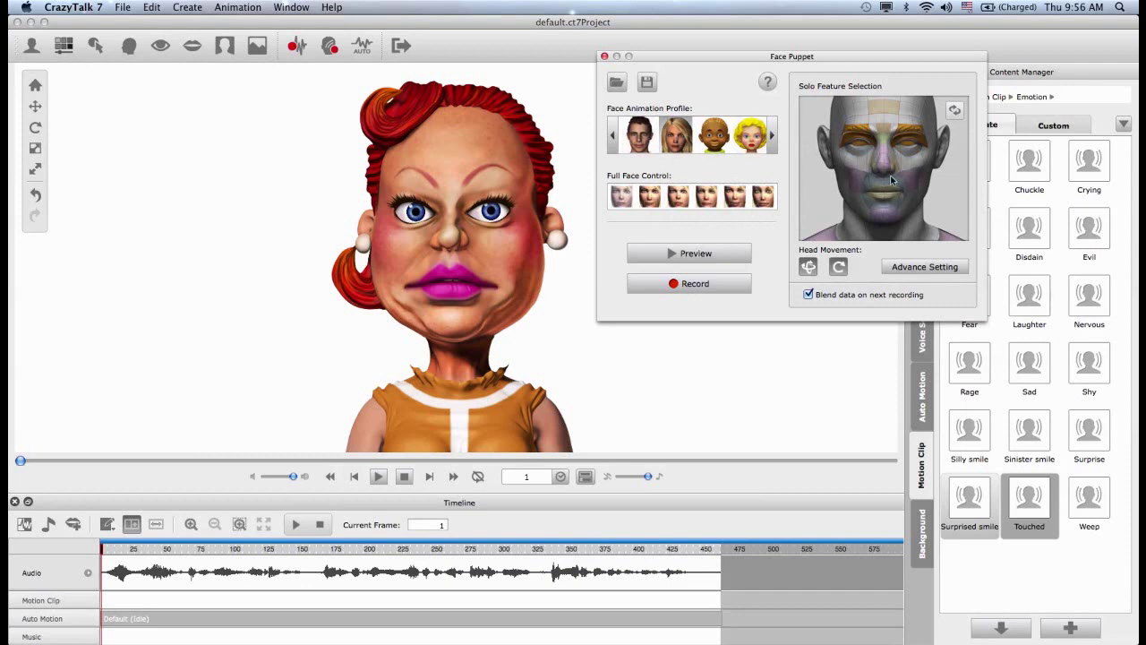
{"action": "left_click", "coordinate": [752, 136]}
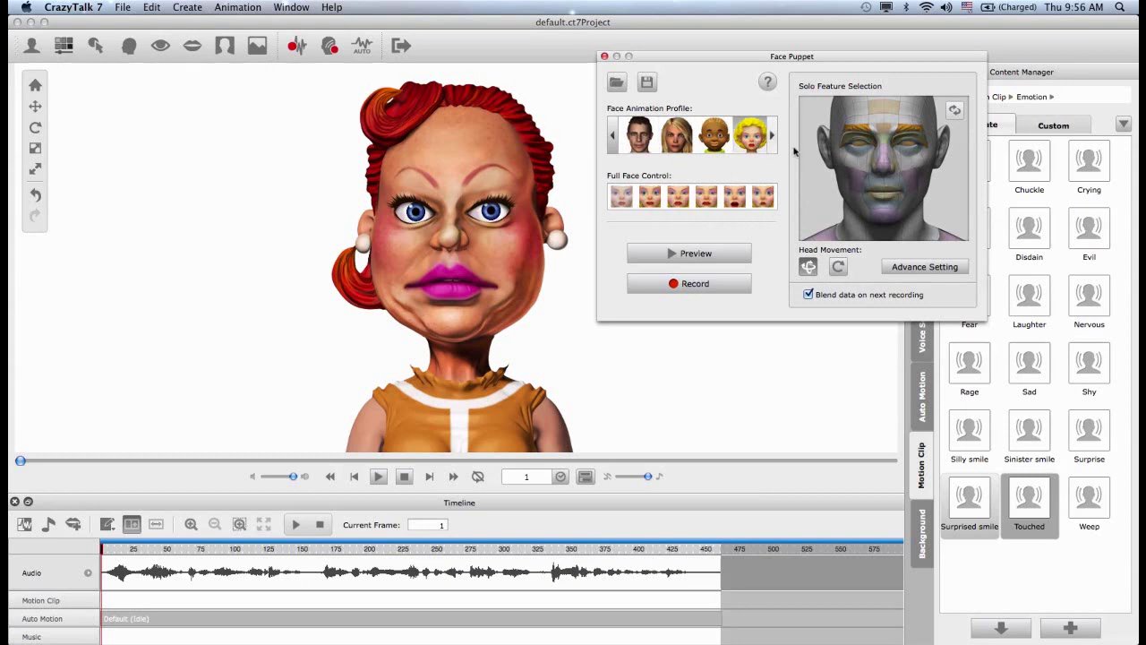
{"action": "left_click", "coordinate": [773, 136]}
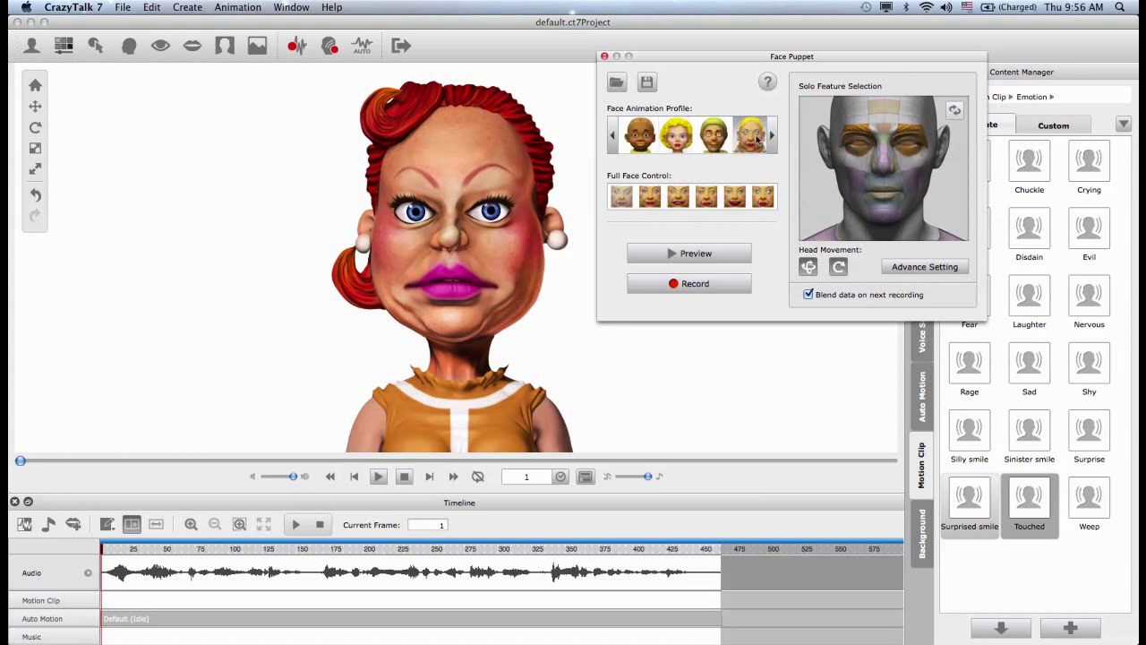
{"action": "left_click", "coordinate": [614, 136]}
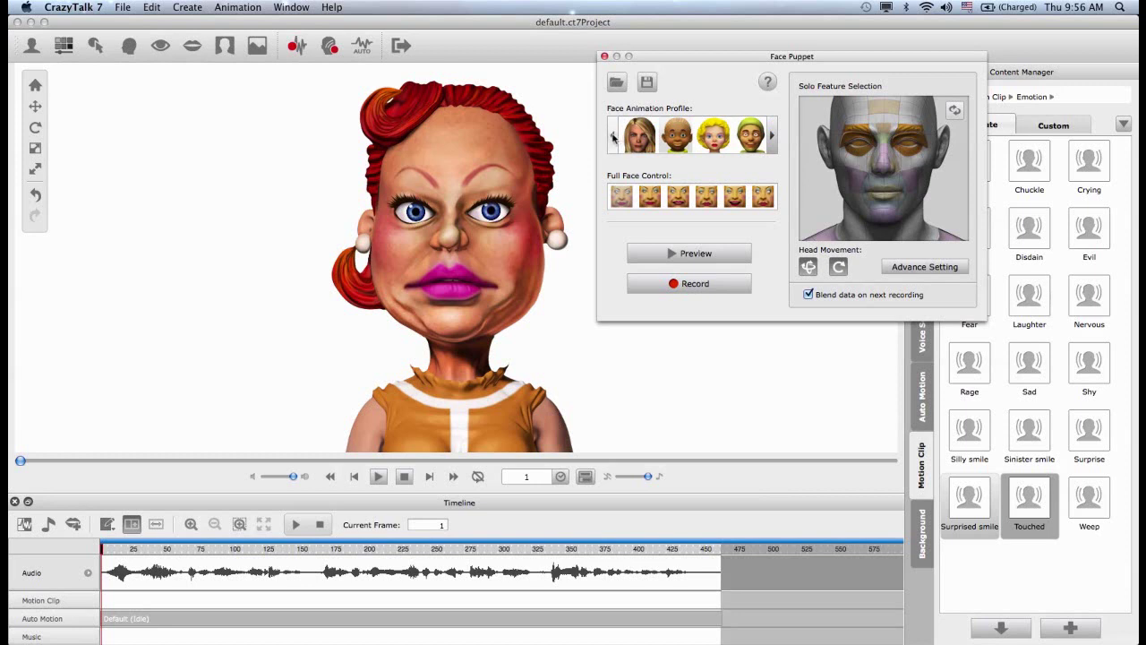
{"action": "left_click", "coordinate": [612, 136]}
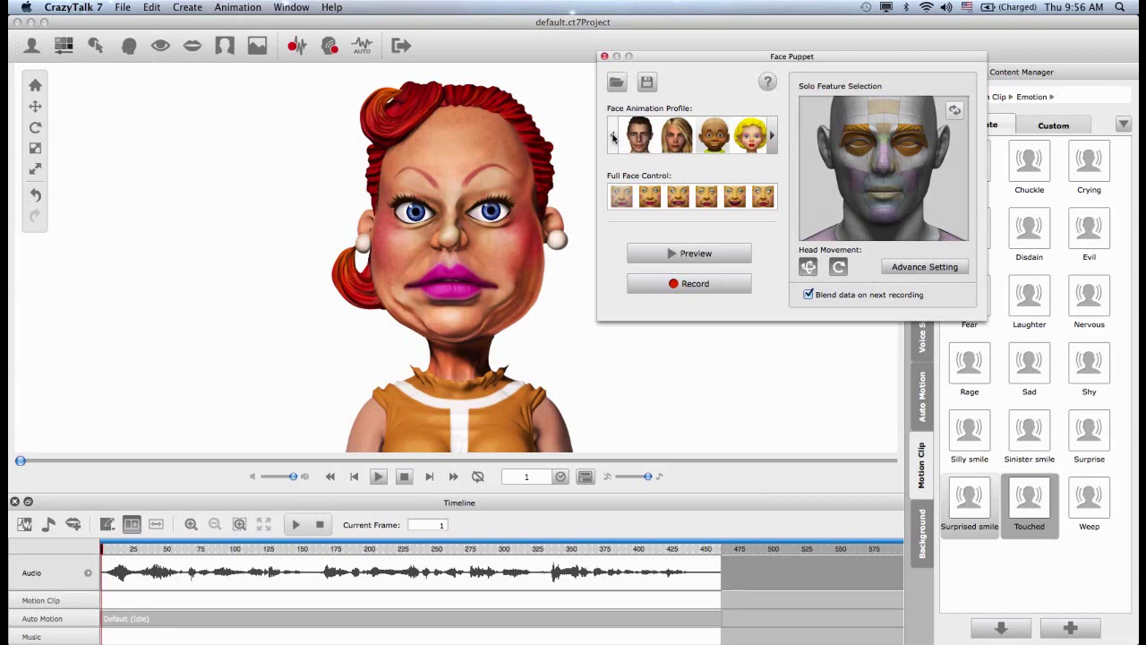
{"action": "left_click", "coordinate": [616, 136]}
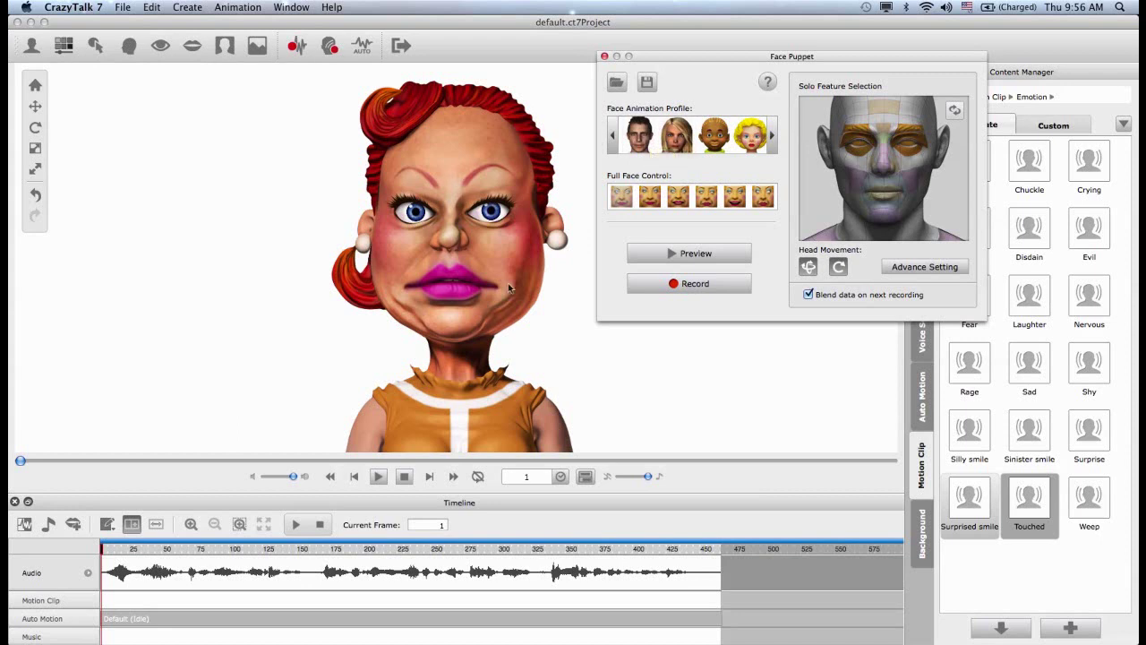
{"action": "left_click", "coordinate": [769, 143]}
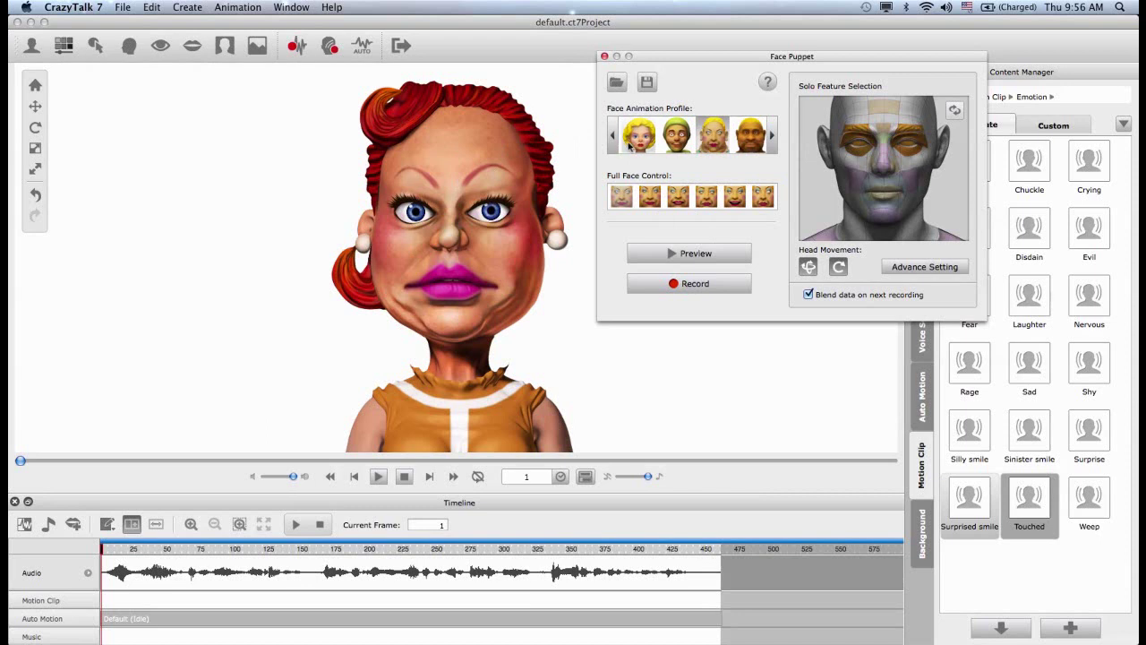
{"action": "left_click", "coordinate": [614, 134]}
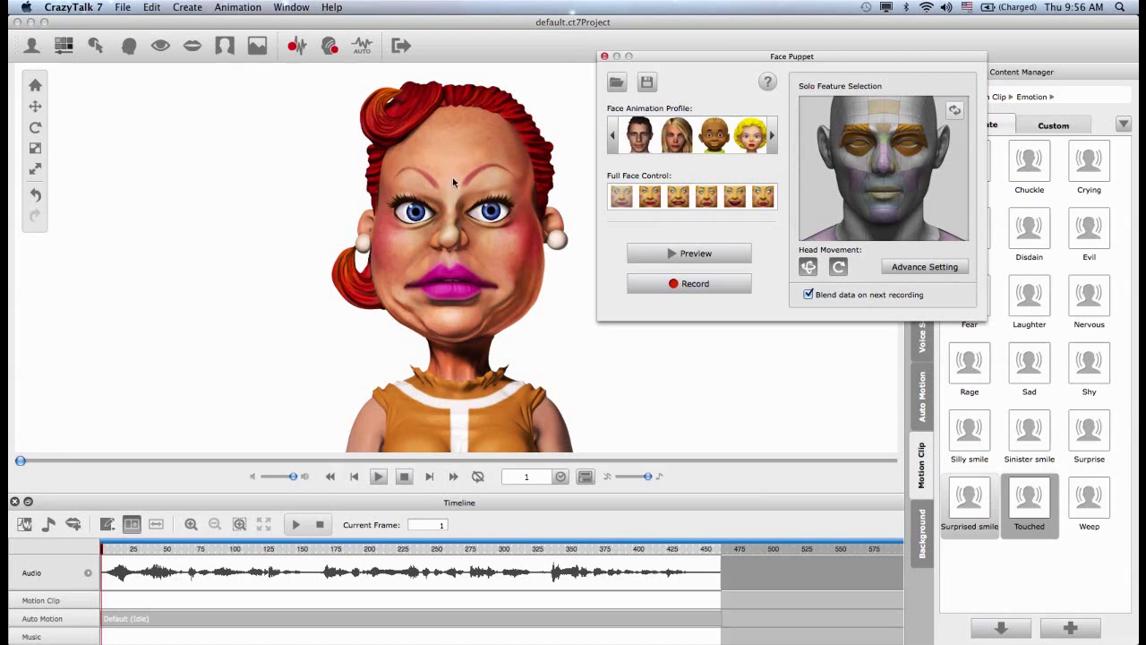
{"action": "left_click", "coordinate": [677, 133]}
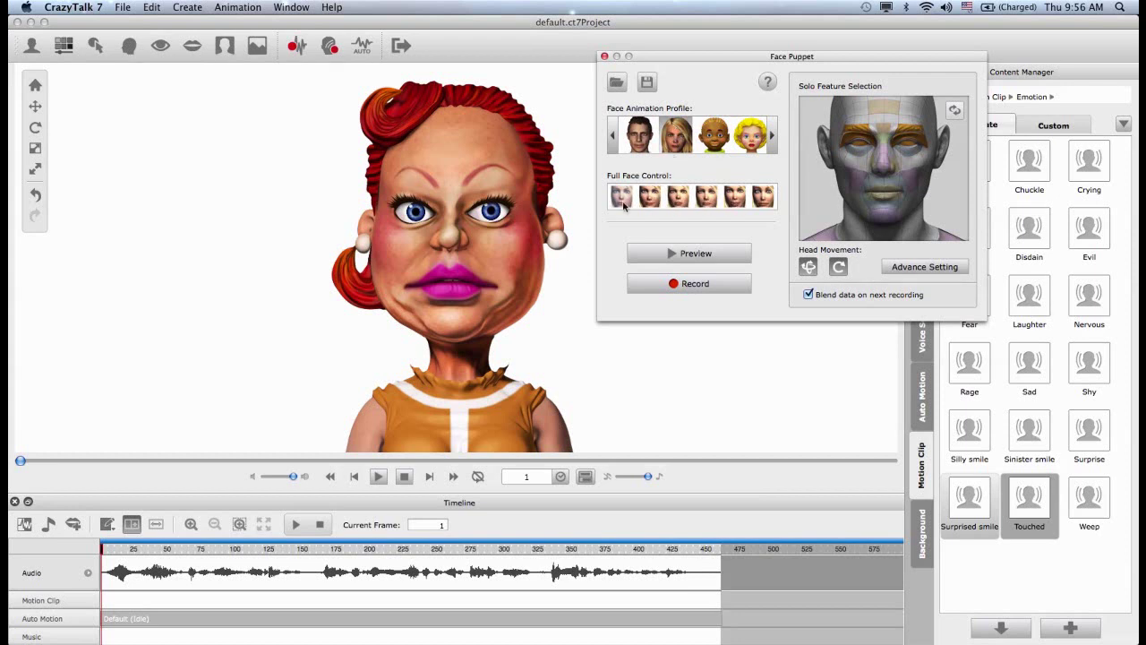
Step: Start the live puppet preview and step back and forth through the face animation profiles
{"action": "left_click", "coordinate": [669, 254]}
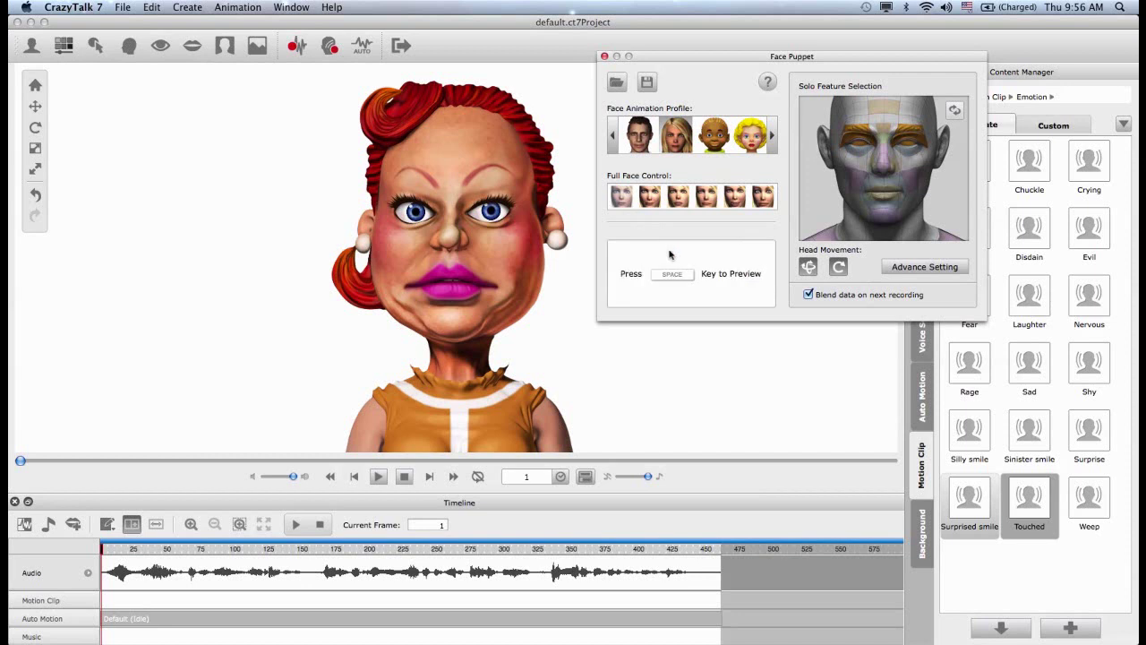
{"action": "key", "text": "space"}
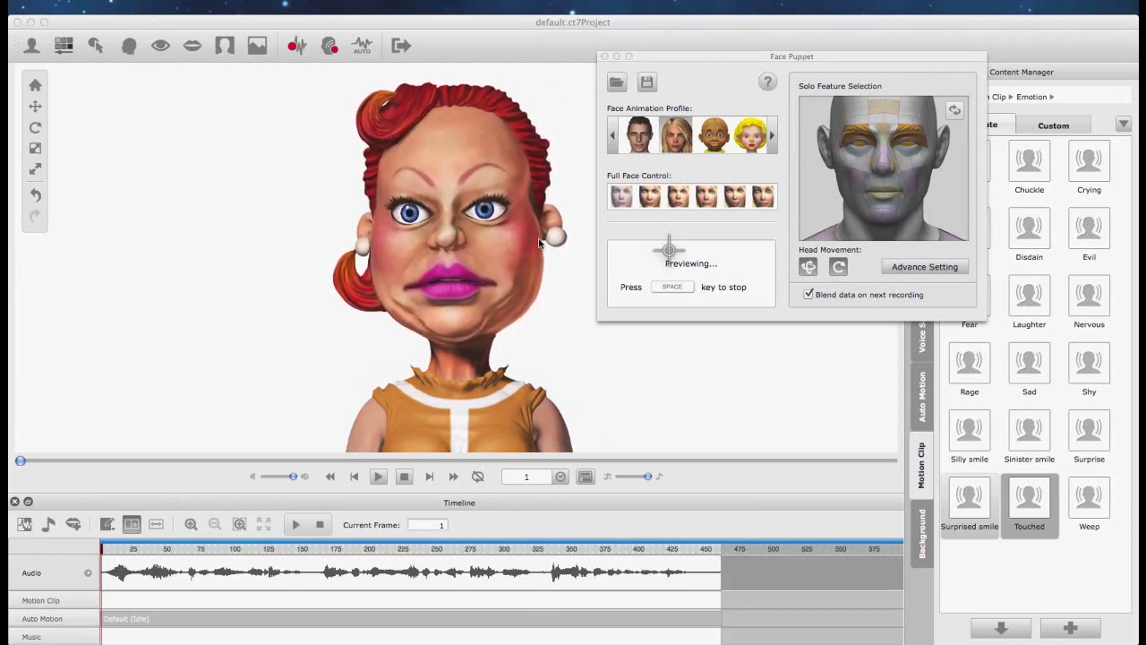
{"action": "key", "text": "3"}
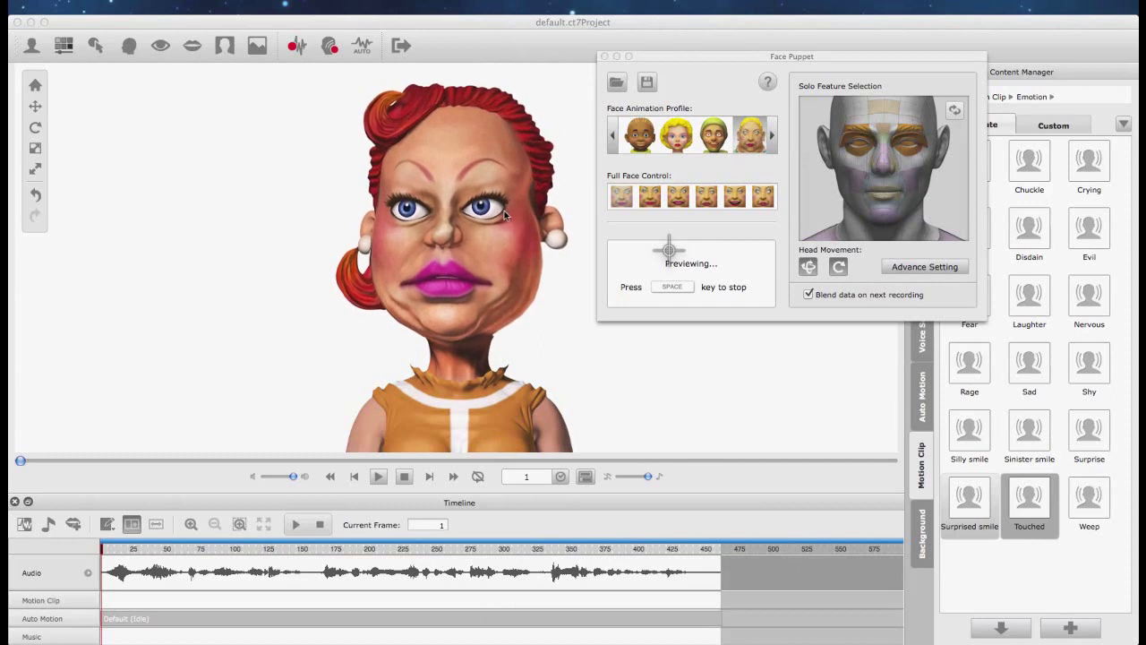
{"action": "key", "text": "Left"}
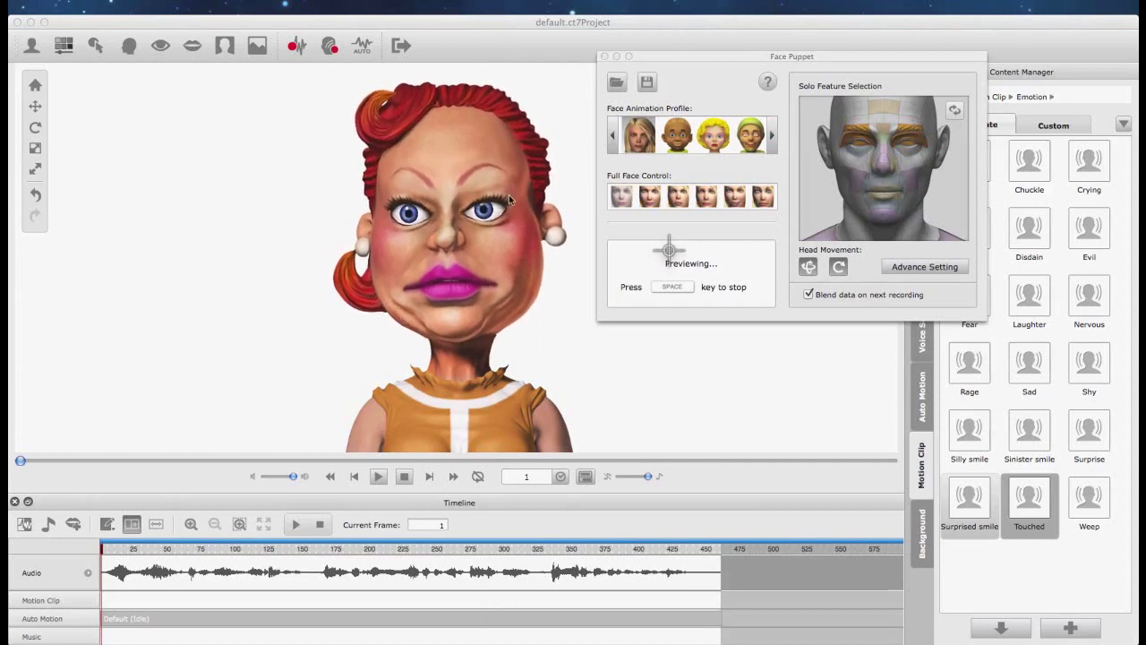
{"action": "key", "text": "Left"}
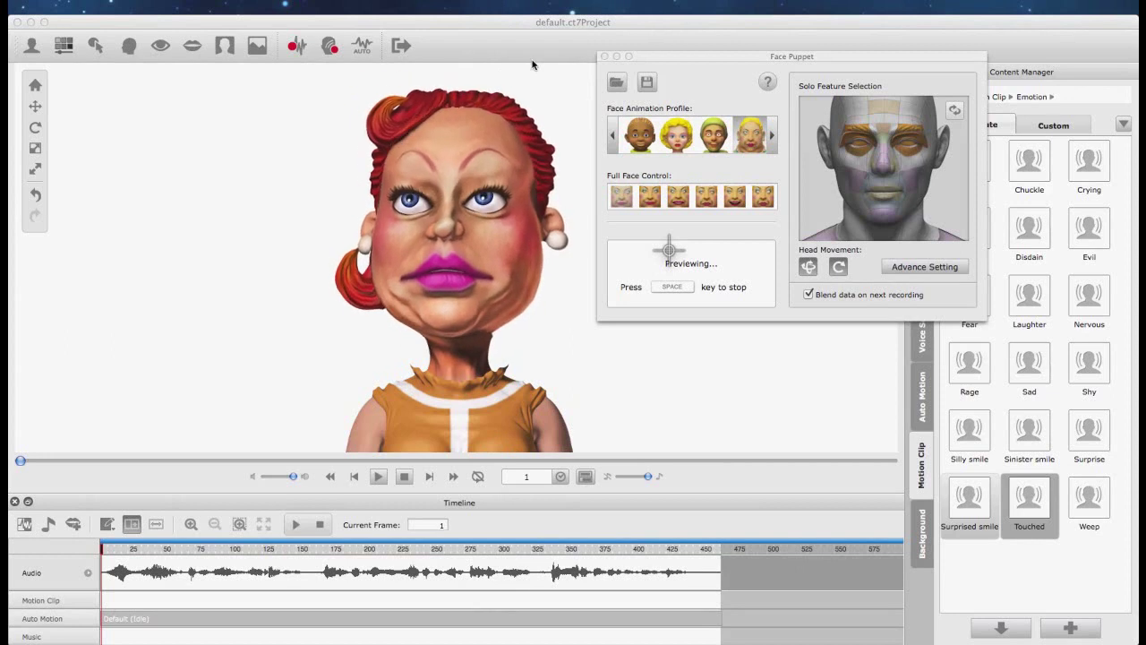
{"action": "key", "text": "Right"}
{"action": "key", "text": "Left"}
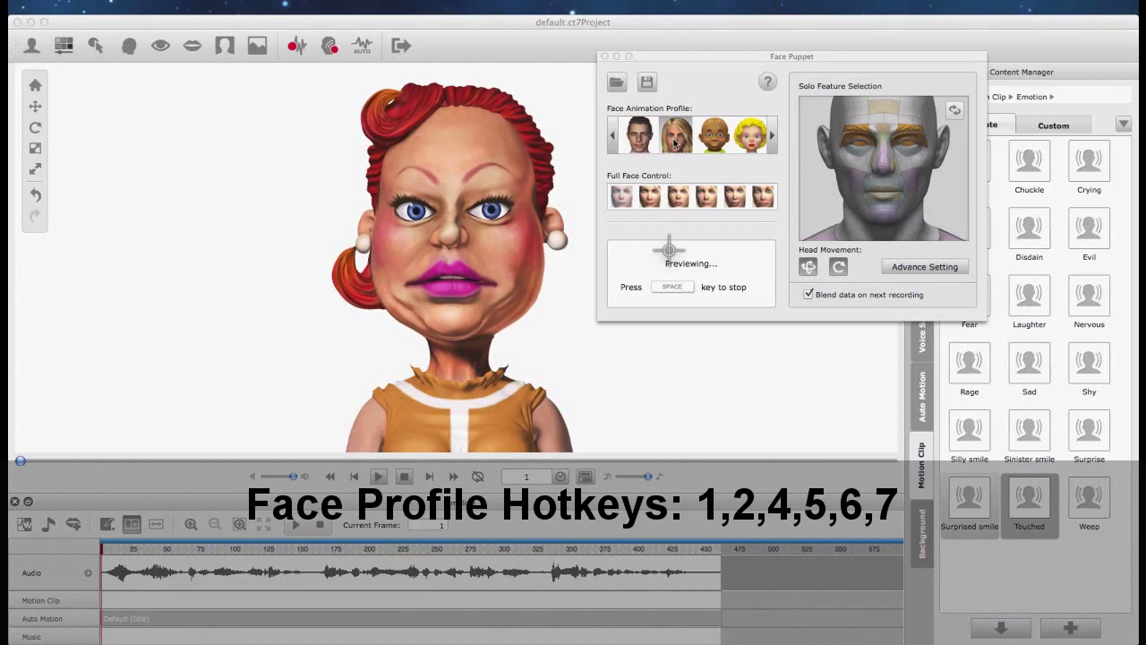
Step: Try the brown-skinned and pale blonde profiles, then scroll the profile strip to reveal more profiles
{"action": "left_click", "coordinate": [715, 143]}
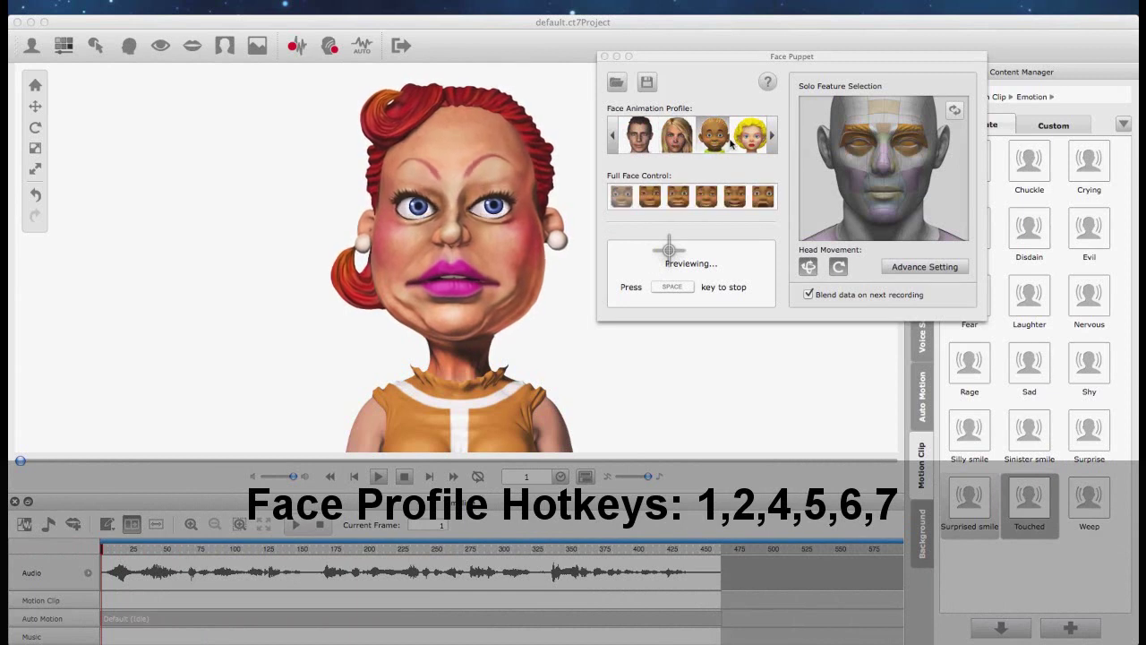
{"action": "left_click", "coordinate": [742, 138]}
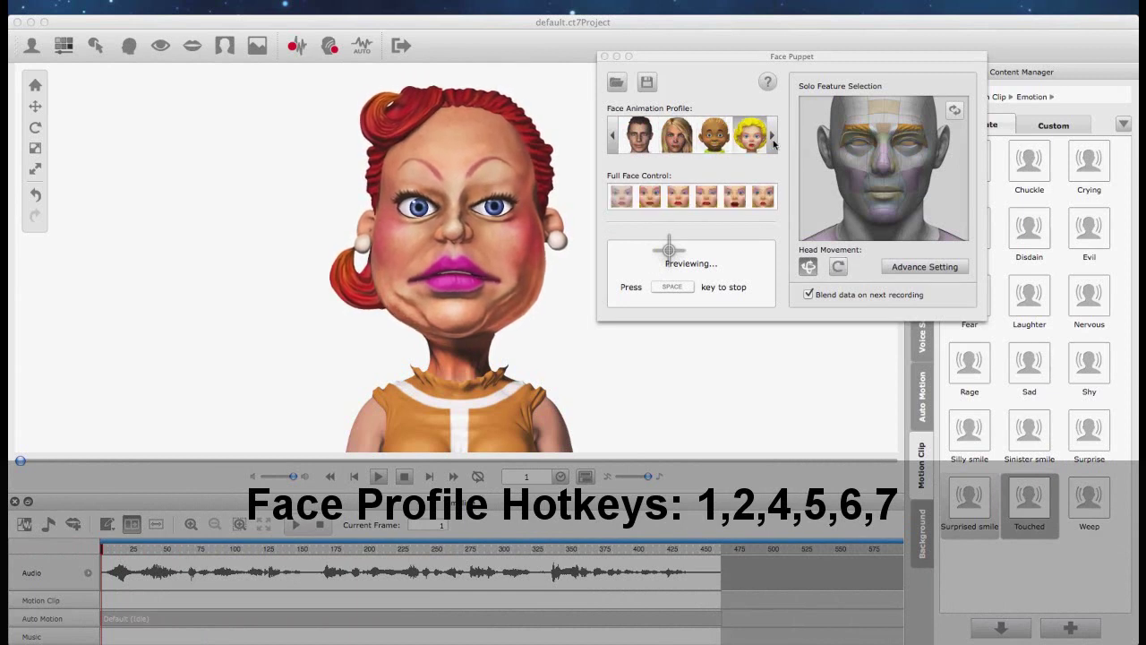
{"action": "left_click", "coordinate": [774, 138]}
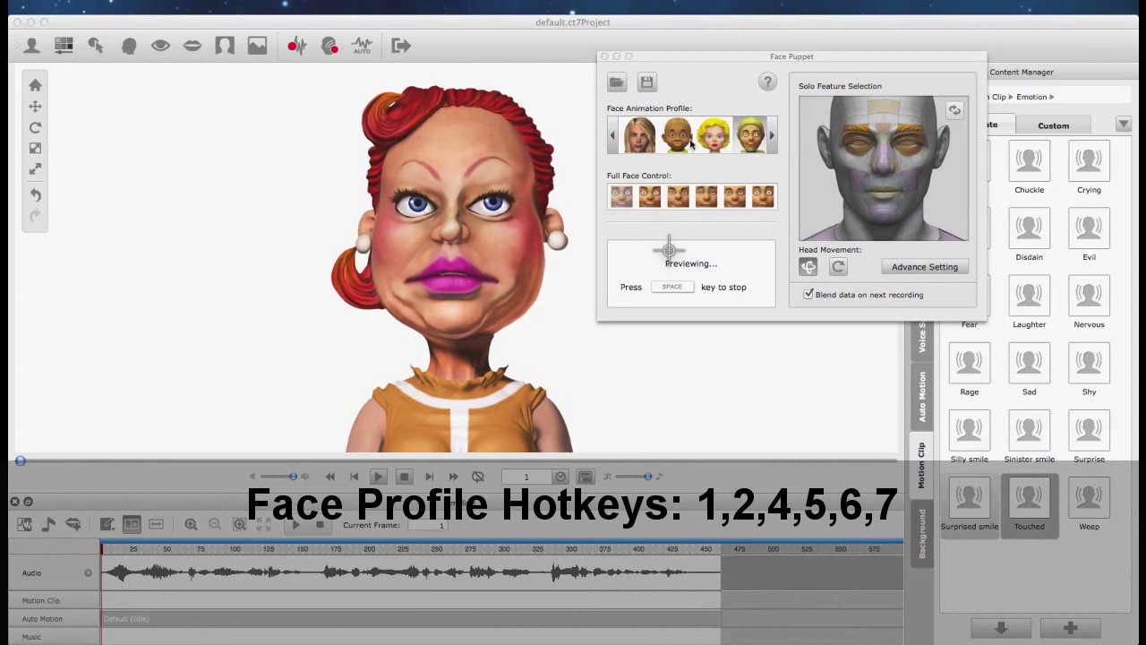
{"action": "left_click", "coordinate": [749, 144]}
{"action": "left_click", "coordinate": [748, 143]}
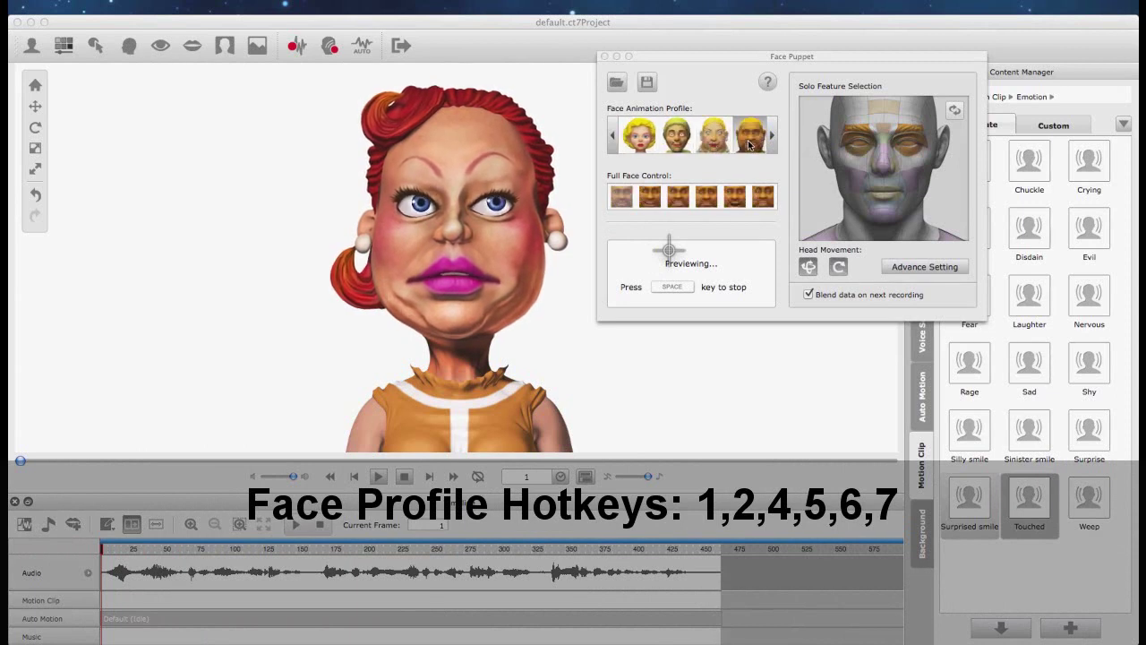
{"action": "left_click", "coordinate": [749, 144]}
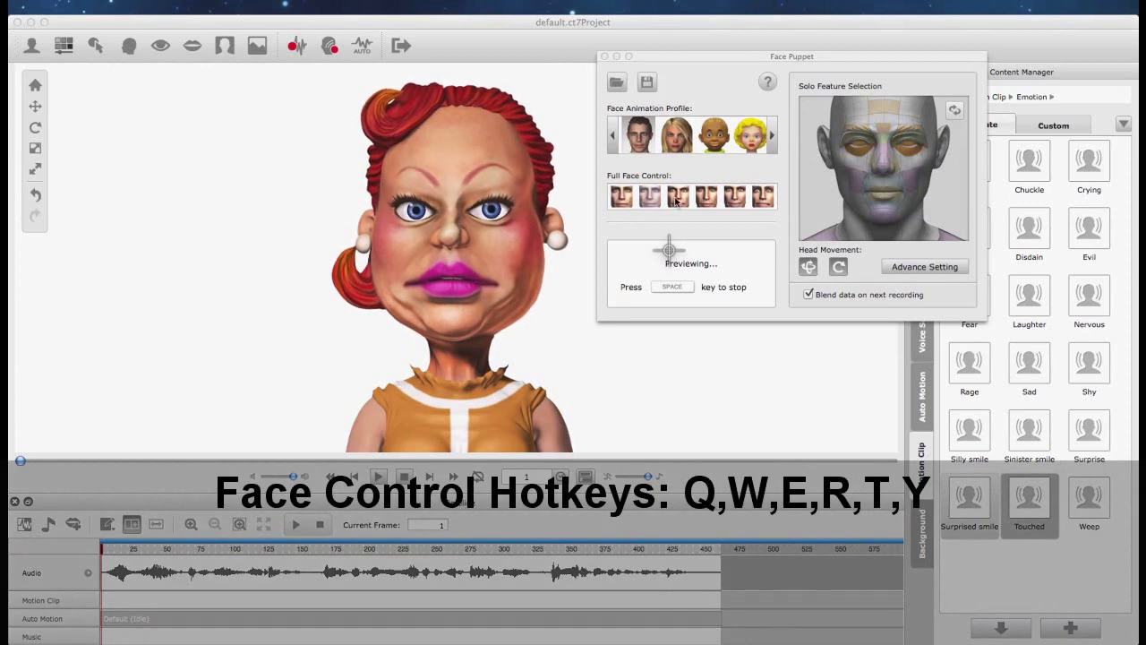
Step: Apply the third Full Face Control preset, then switch to the last preset with the Y hotkey
{"action": "left_click", "coordinate": [677, 202]}
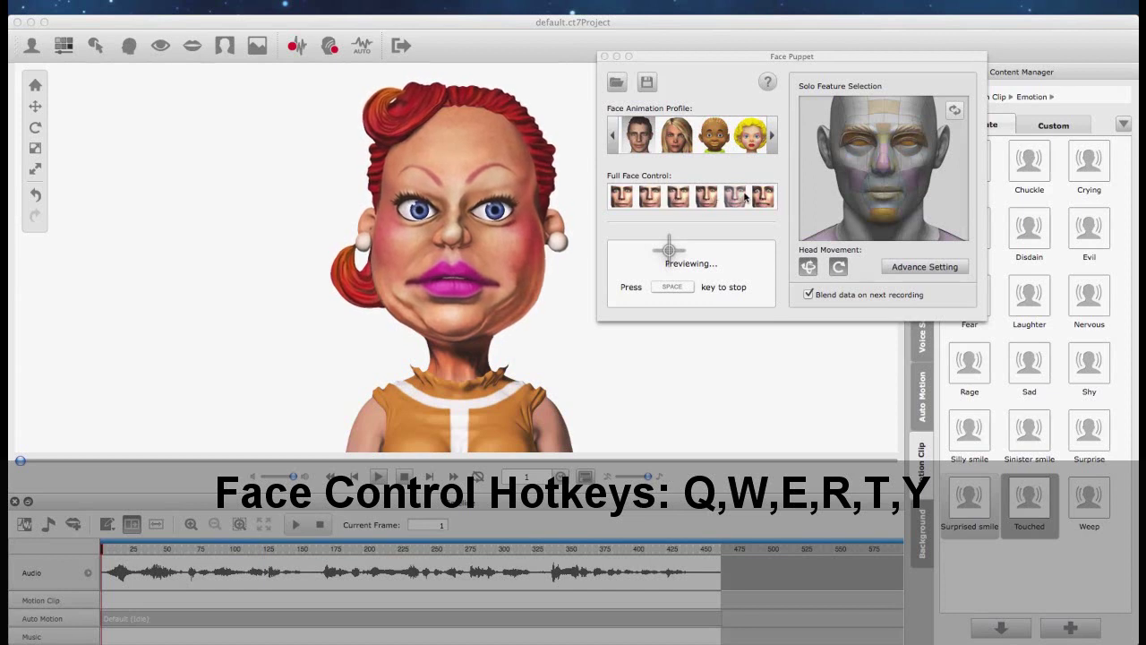
{"action": "key", "text": "y"}
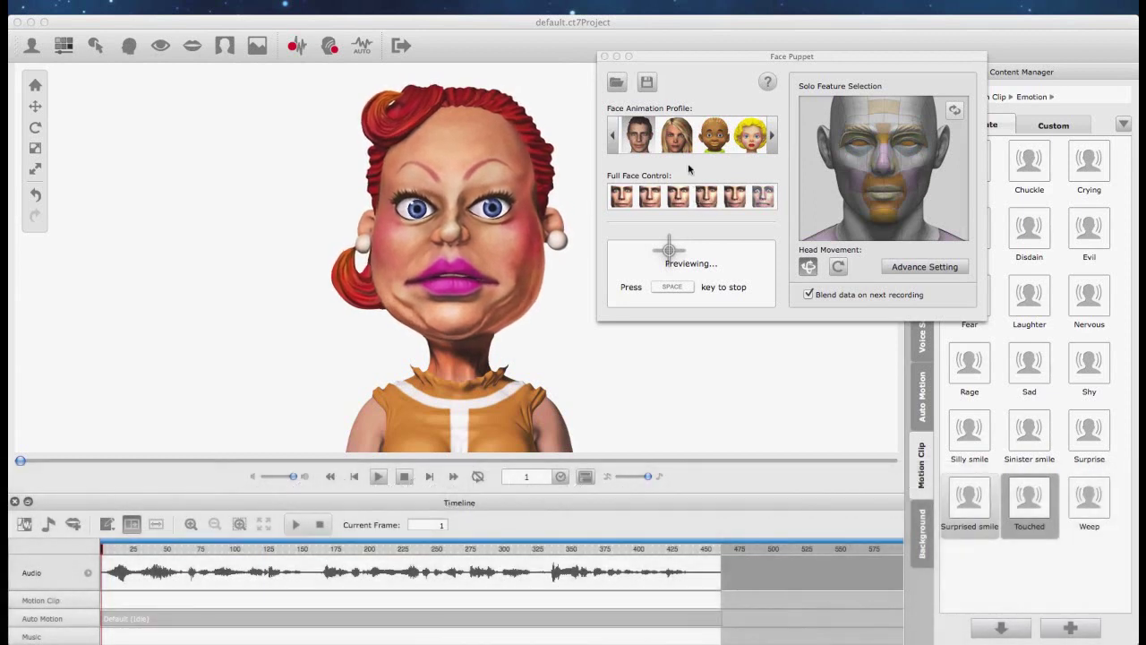
Step: Limit puppet control to the brows, pick the second Full Face Control preset, then change face profile
{"action": "key", "text": "a"}
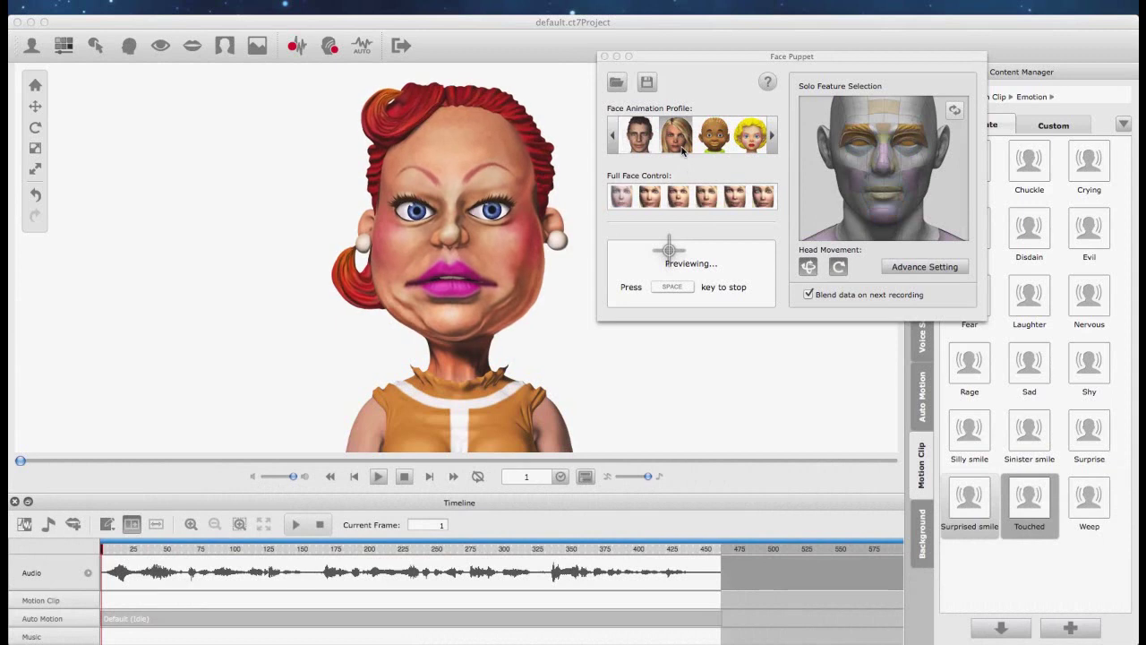
{"action": "left_click", "coordinate": [650, 197]}
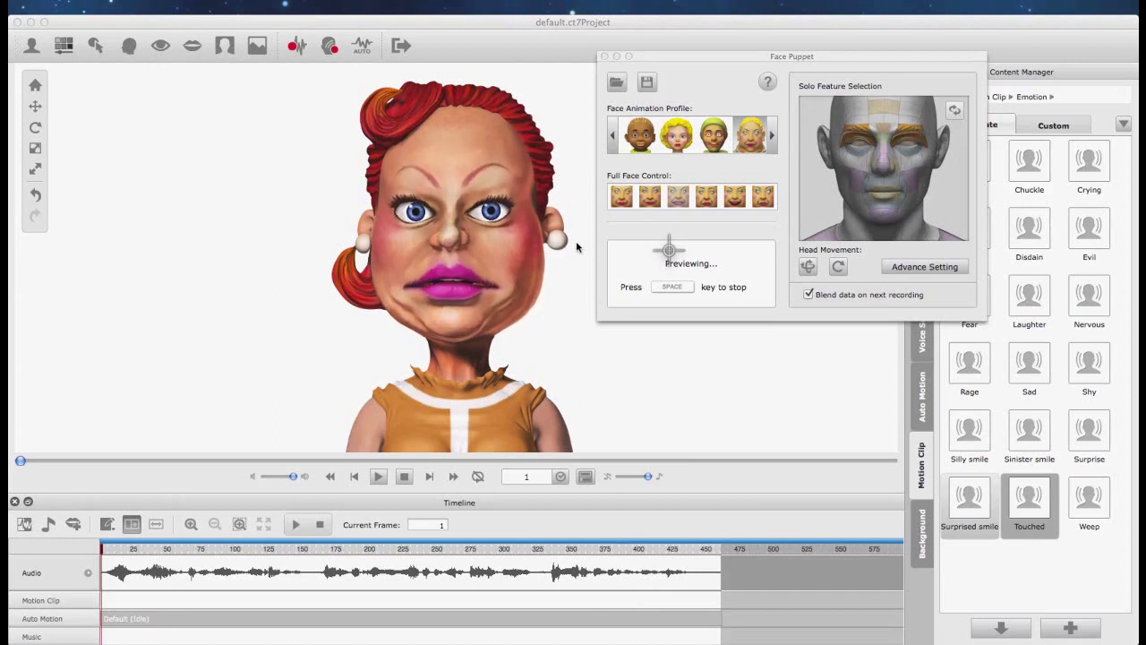
{"action": "left_click", "coordinate": [613, 135]}
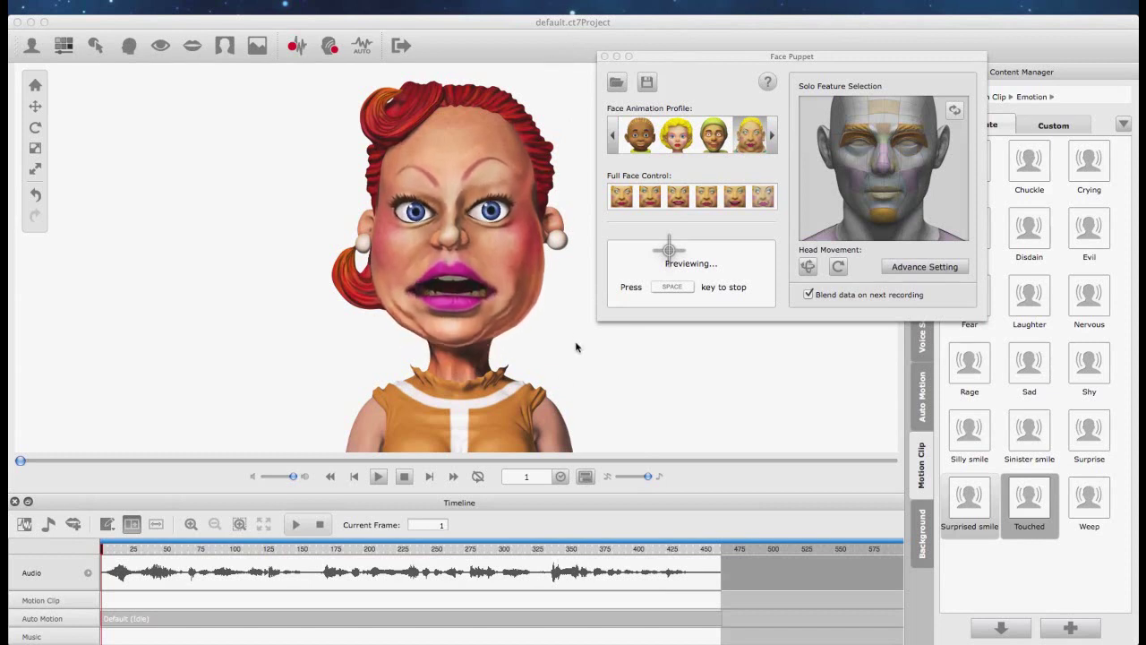
{"action": "key", "text": "Left"}
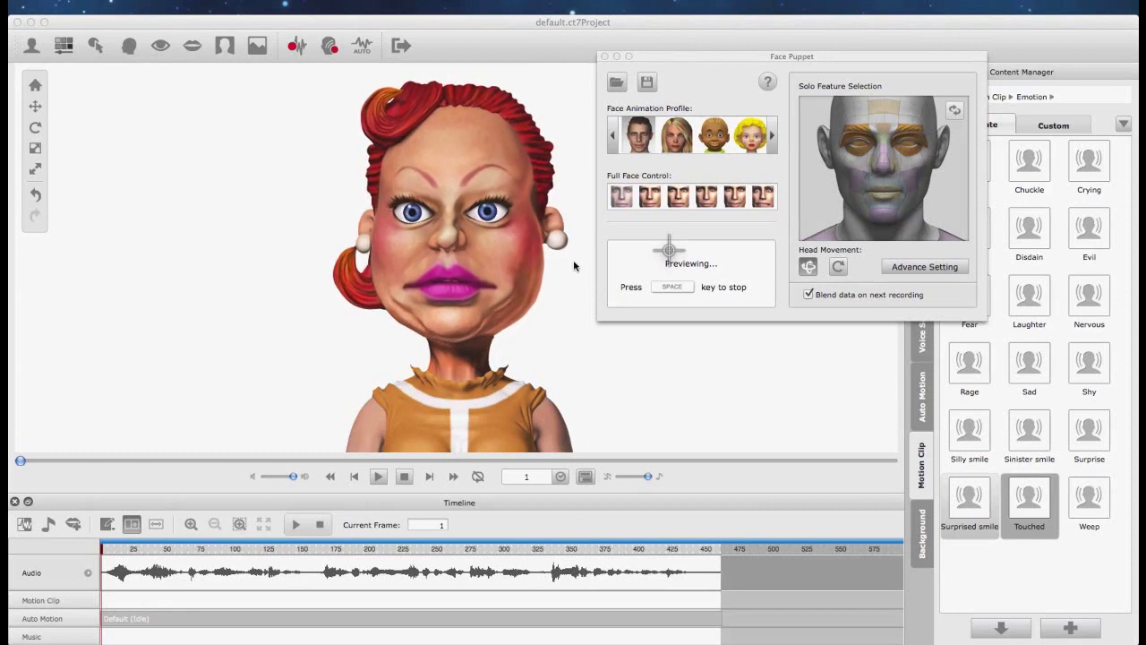
Step: Stop the preview, arm then cancel recording, and restart and stop the preview so recording is ready
{"action": "key", "text": "Right"}
{"action": "key", "text": "Right"}
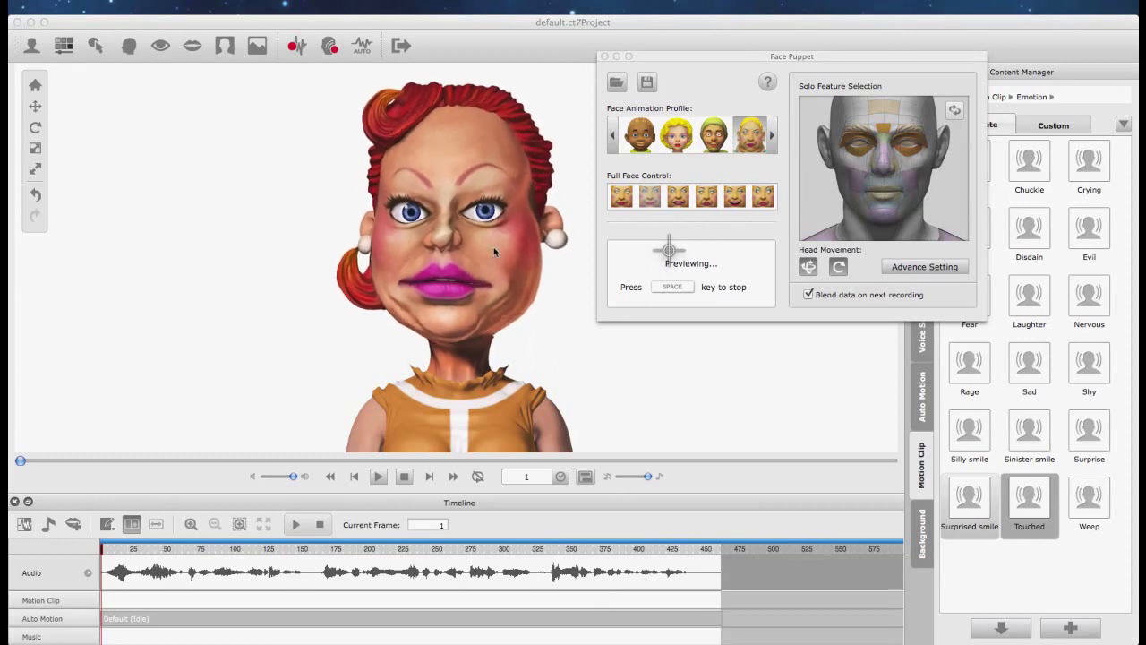
{"action": "key", "text": "space"}
{"action": "left_click", "coordinate": [644, 284]}
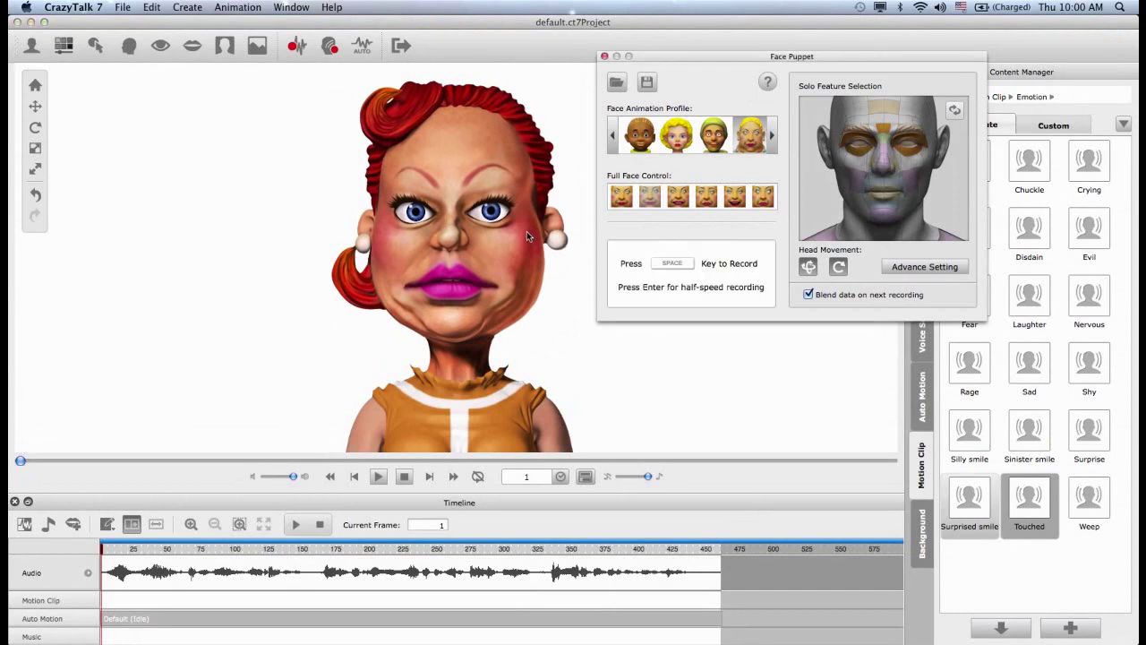
{"action": "key", "text": "Escape"}
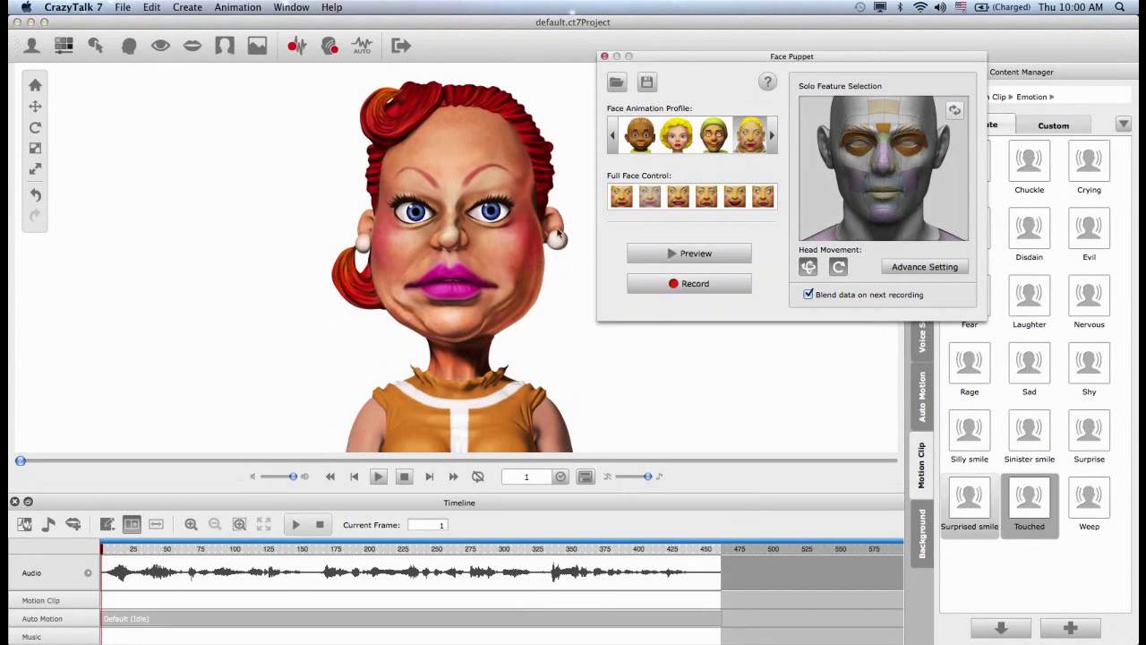
{"action": "left_click", "coordinate": [633, 251]}
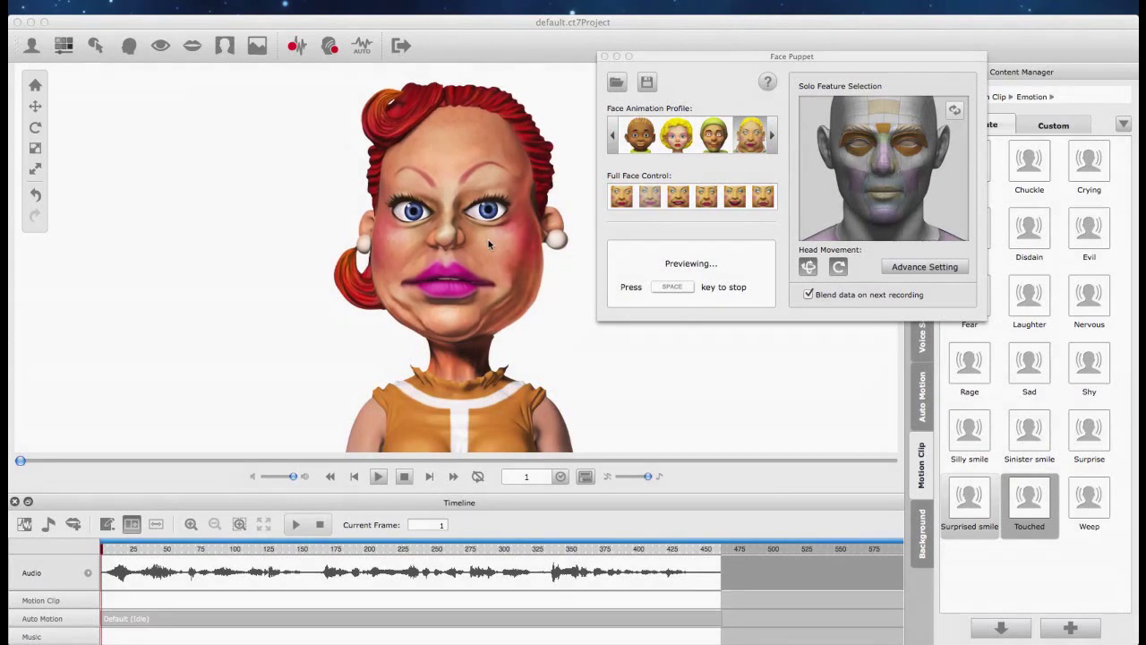
{"action": "key", "text": "space"}
Step: Record a puppet performance over the Seducing audio, producing a Puppet Clip to about frame 460
{"action": "left_click", "coordinate": [665, 289]}
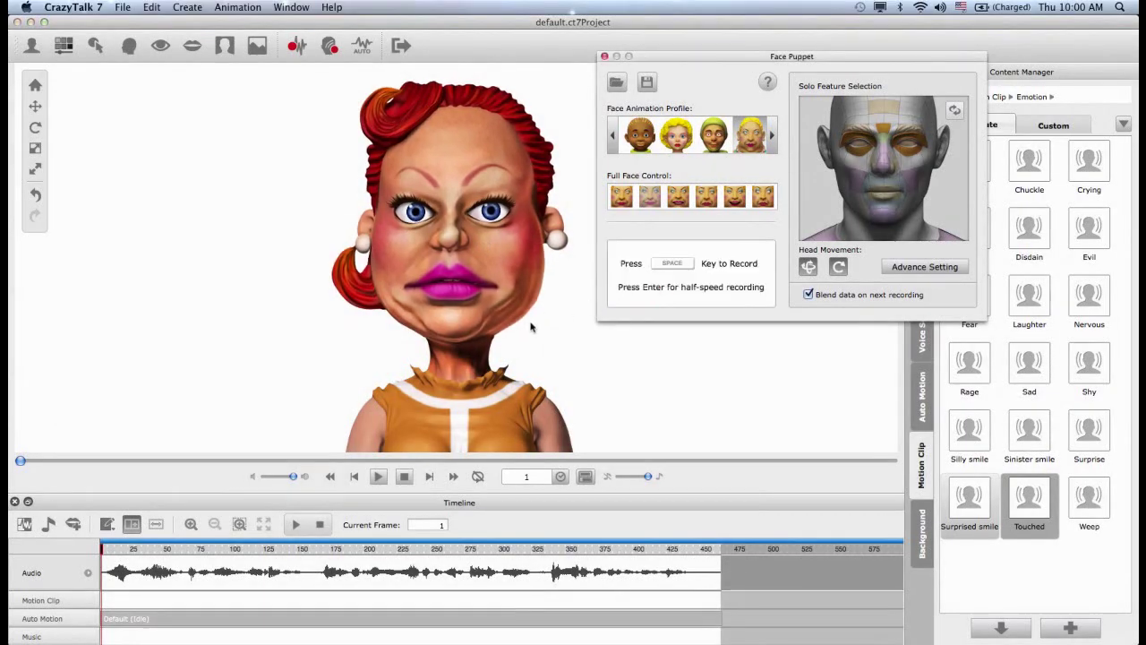
{"action": "key", "text": "space"}
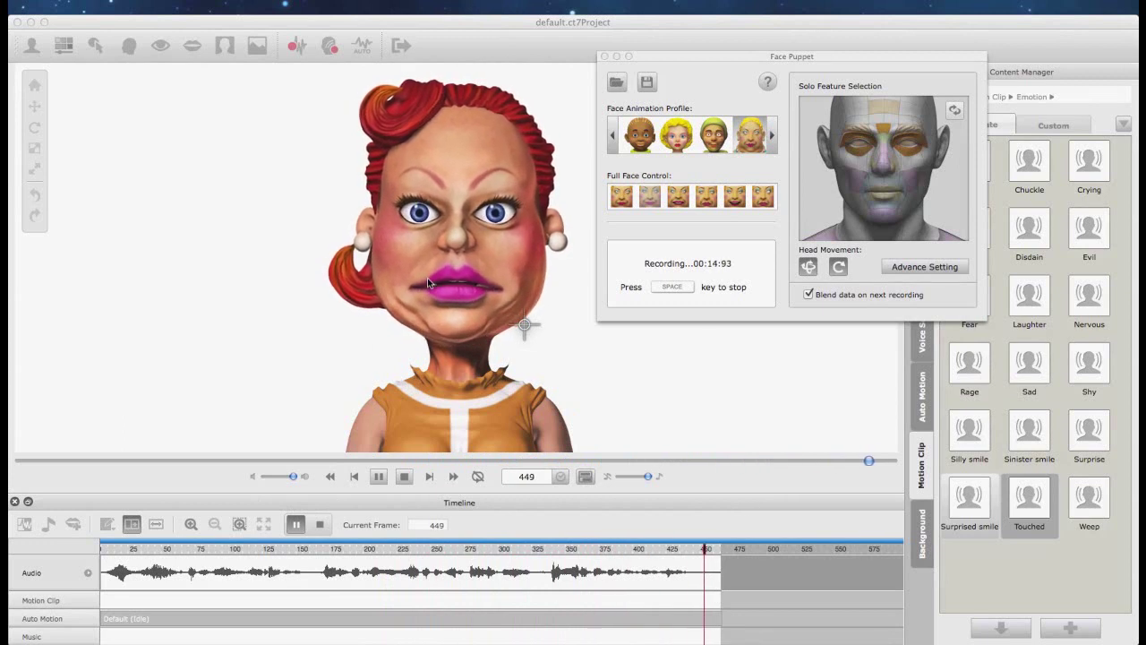
{"action": "key", "text": "space"}
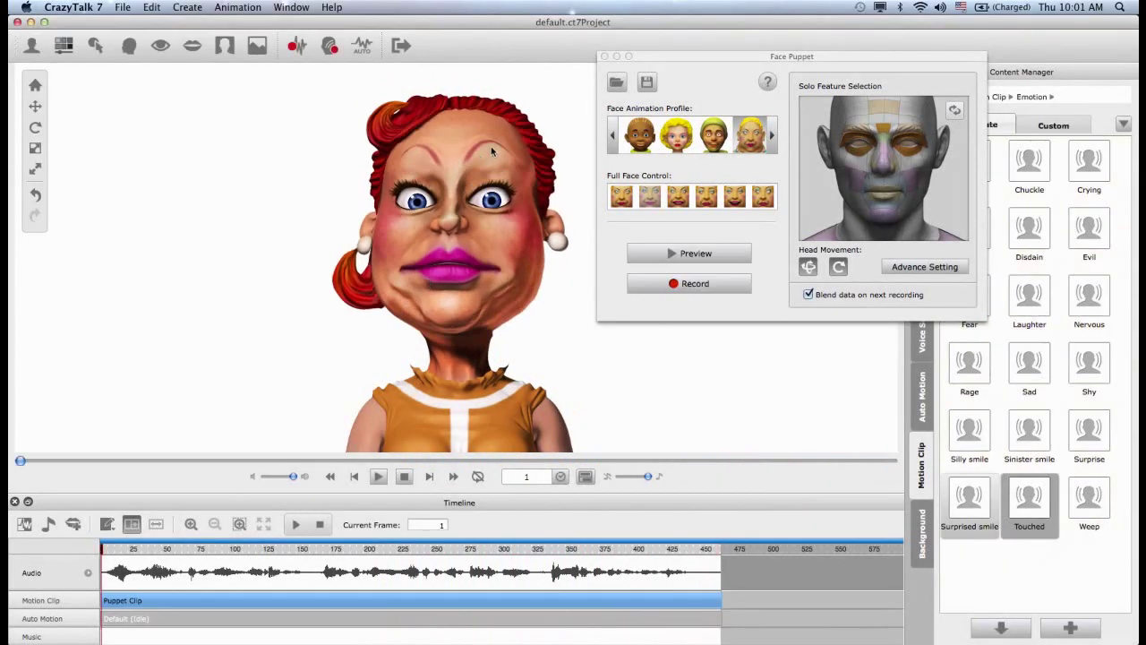
Step: Close the Face Puppet panel, play back the Puppet Clip, then stop and jump to frame 186
{"action": "left_click", "coordinate": [604, 57]}
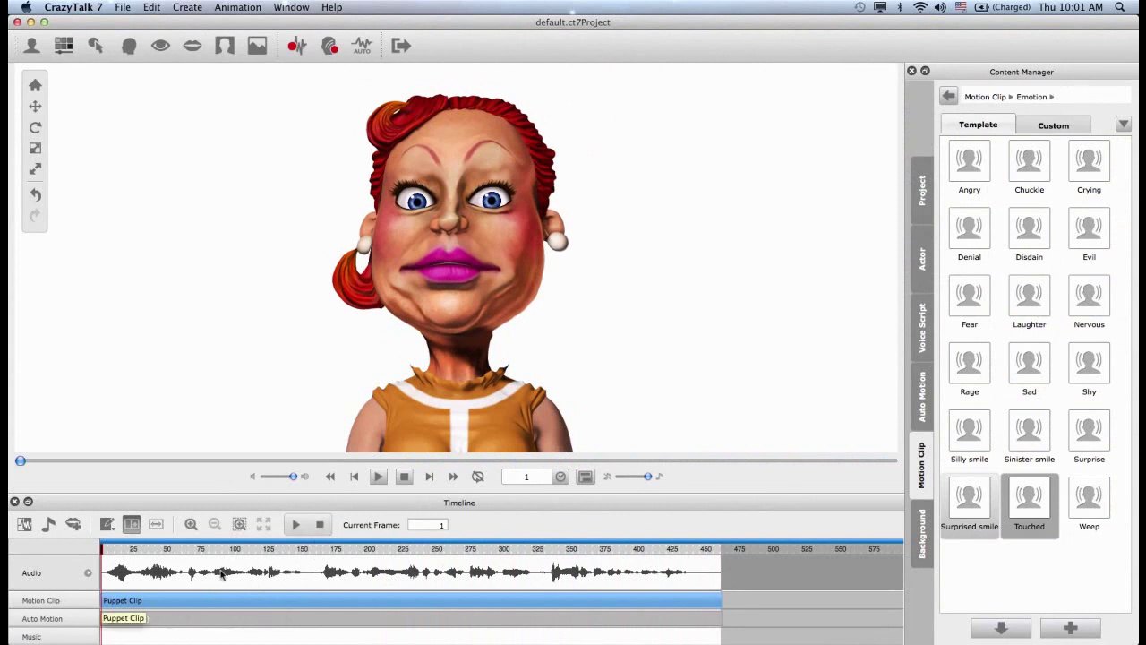
{"action": "left_click", "coordinate": [296, 525]}
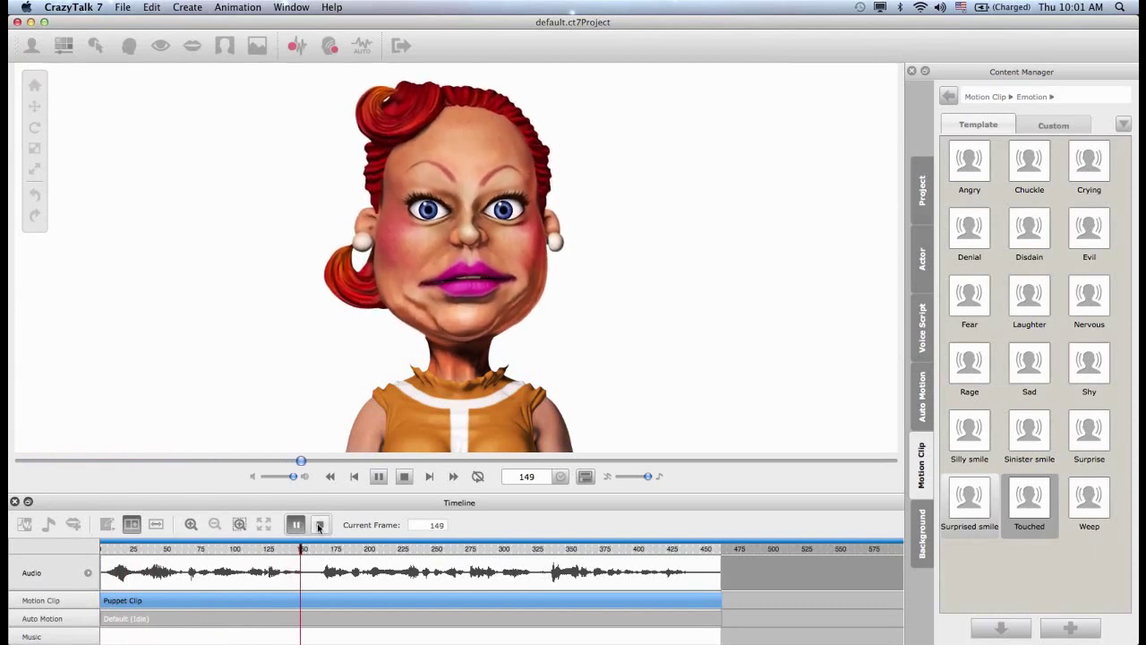
{"action": "left_click", "coordinate": [318, 527]}
{"action": "left_click", "coordinate": [350, 608]}
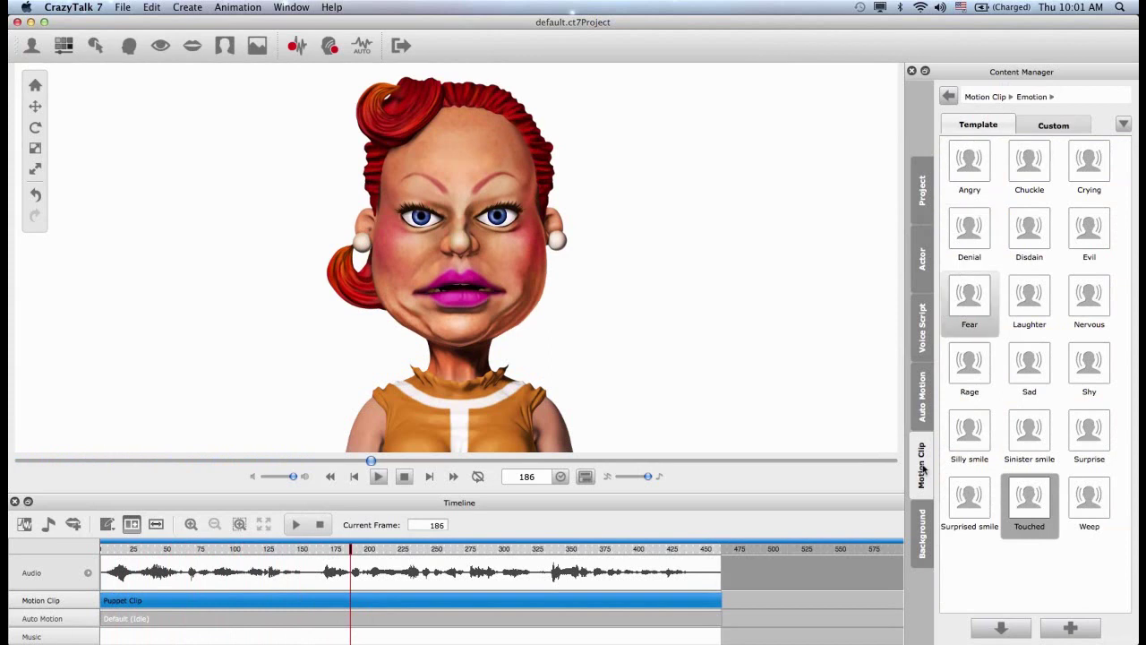
Step: In the Custom motion clip library, add the recorded performance as a clip named 'higgs boson'
{"action": "left_click", "coordinate": [1064, 127]}
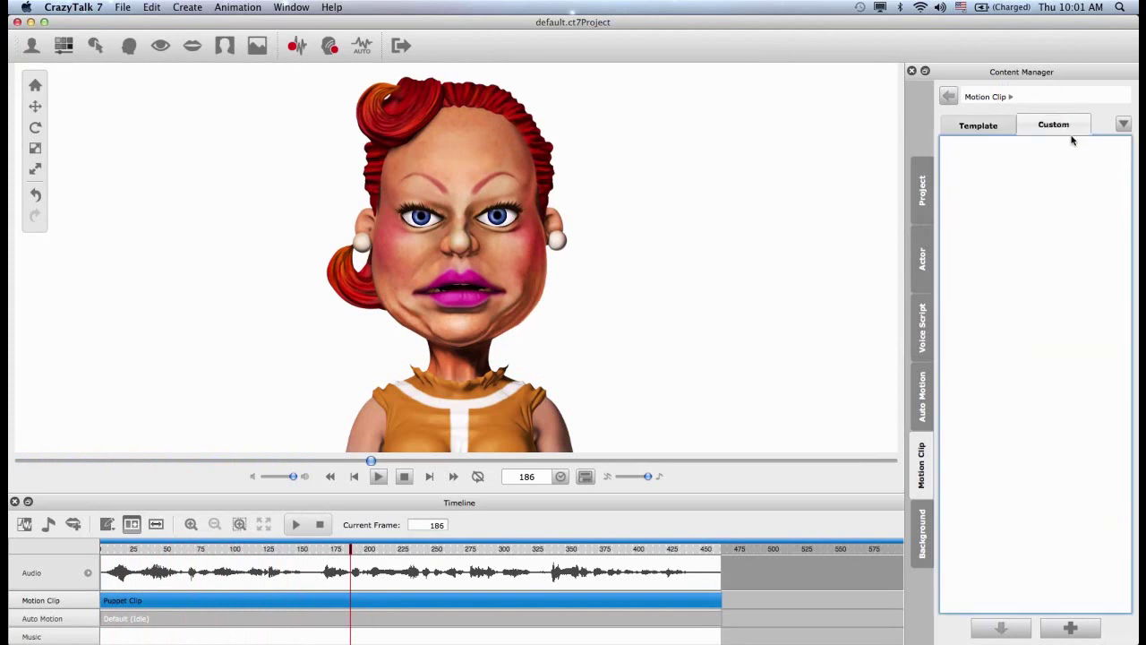
{"action": "left_click", "coordinate": [667, 606]}
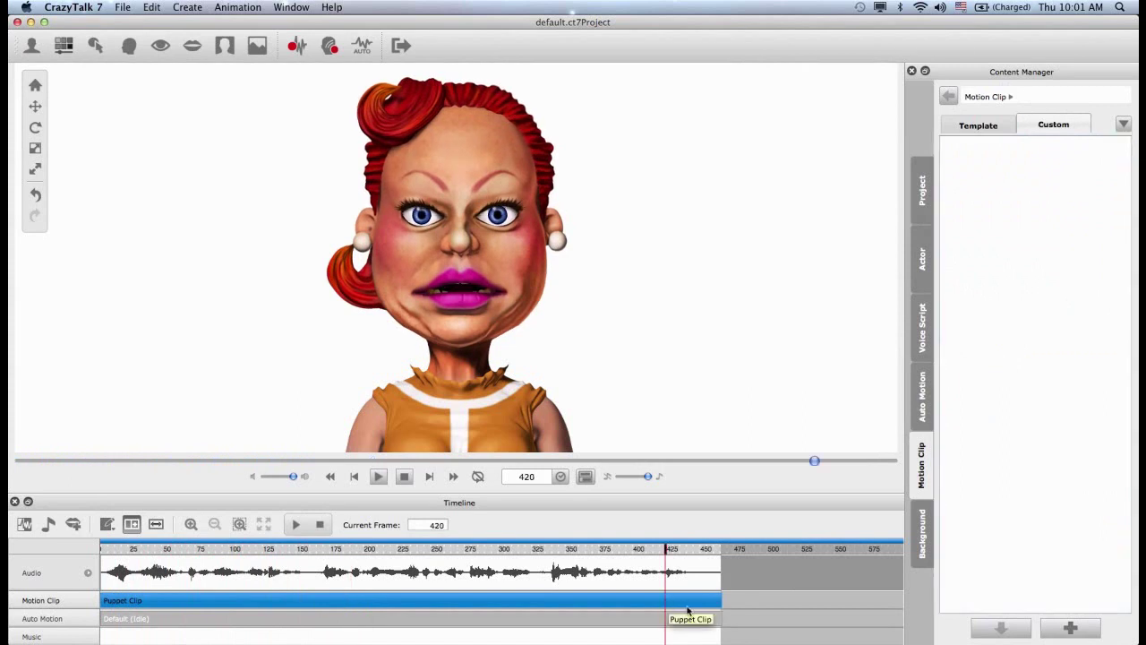
{"action": "left_click", "coordinate": [1070, 628]}
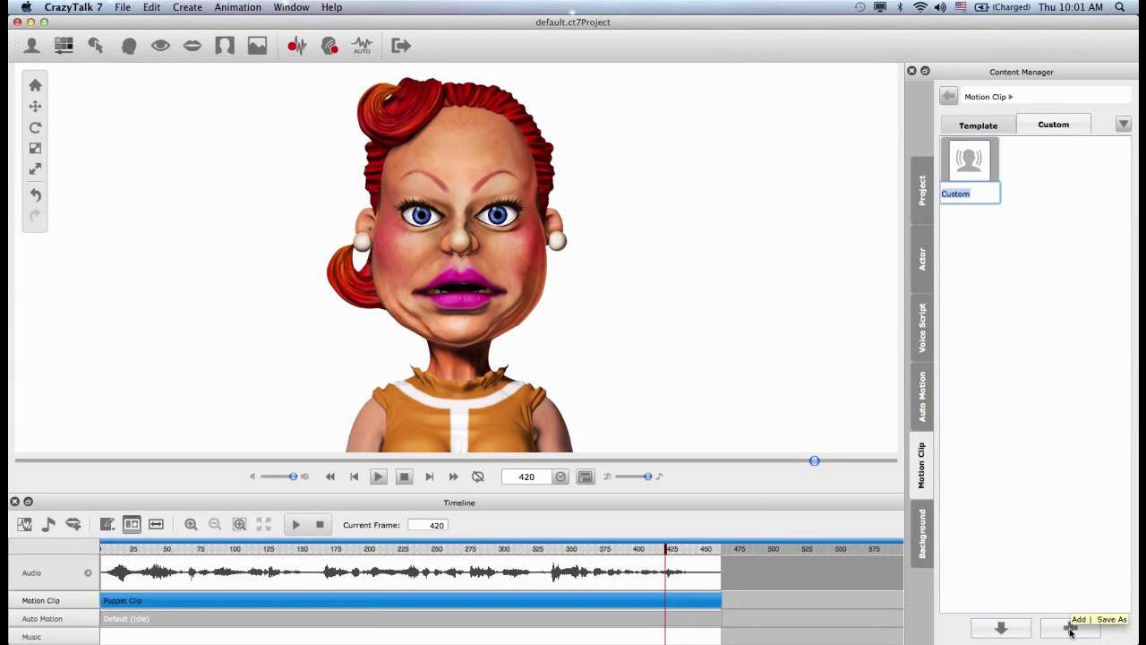
{"action": "type", "text": "higgs boson"}
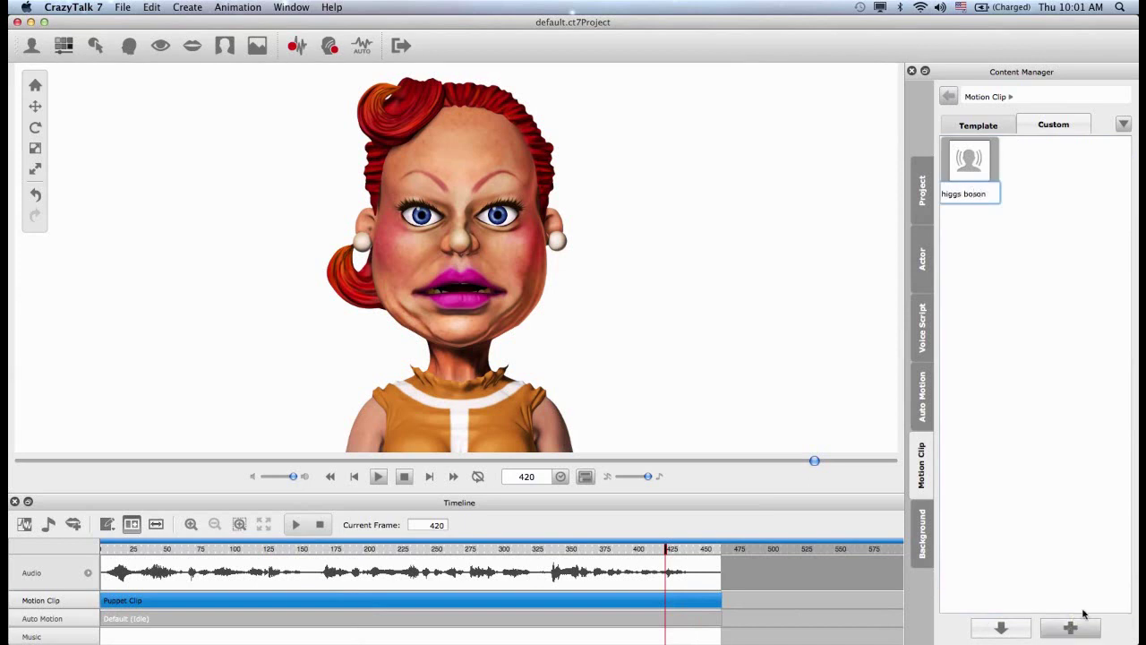
{"action": "left_click", "coordinate": [1025, 317]}
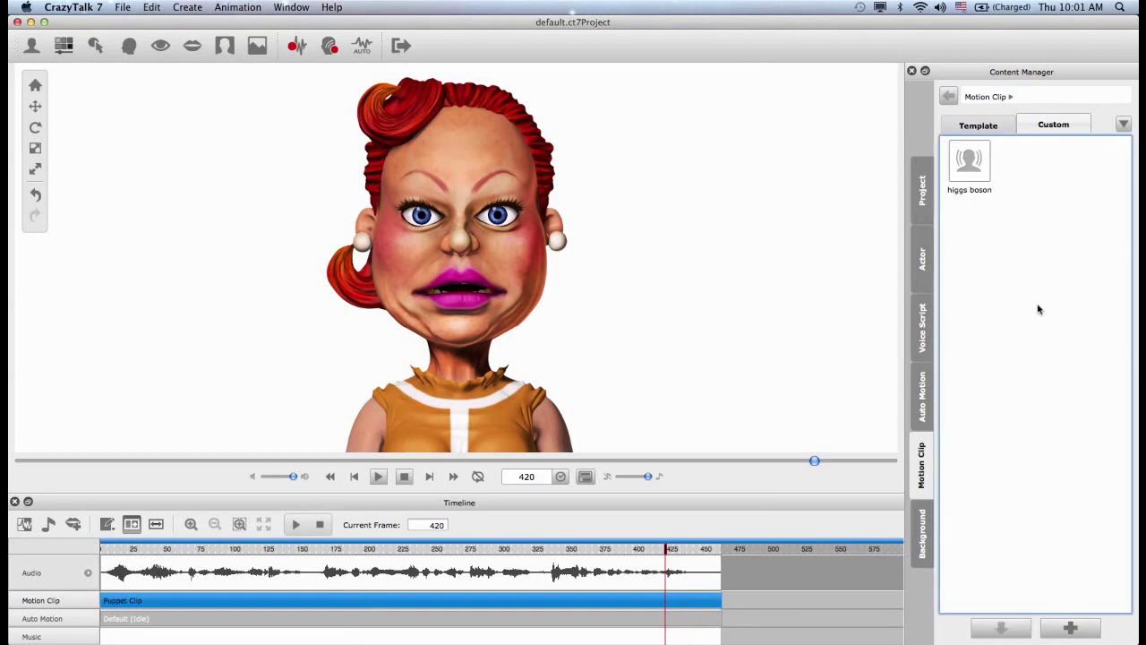